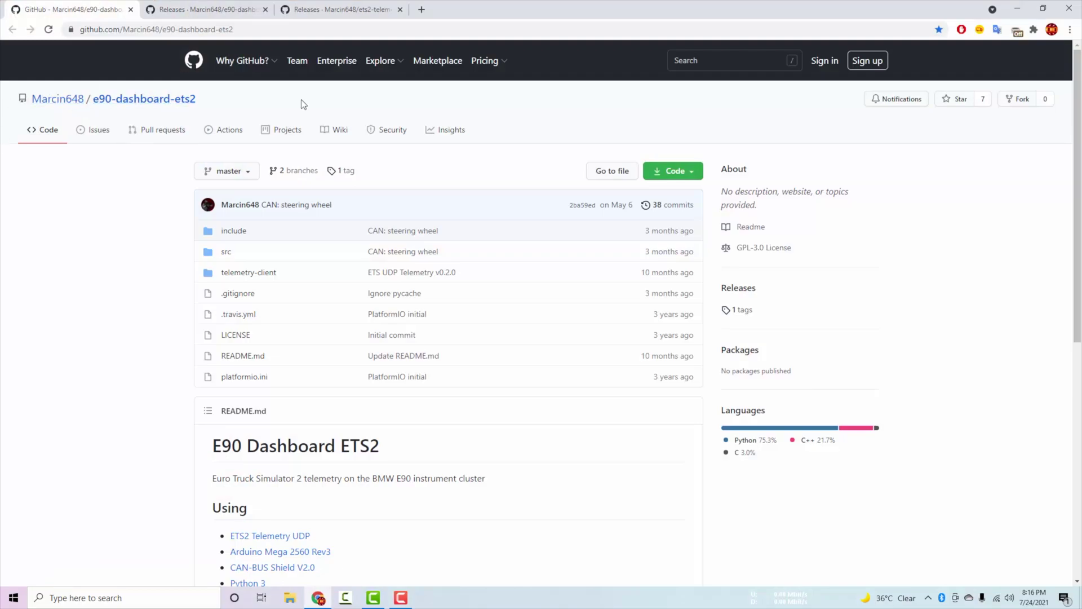
Step: Download the repository ZIP and open the archive in WinRAR
left_click(672, 177)
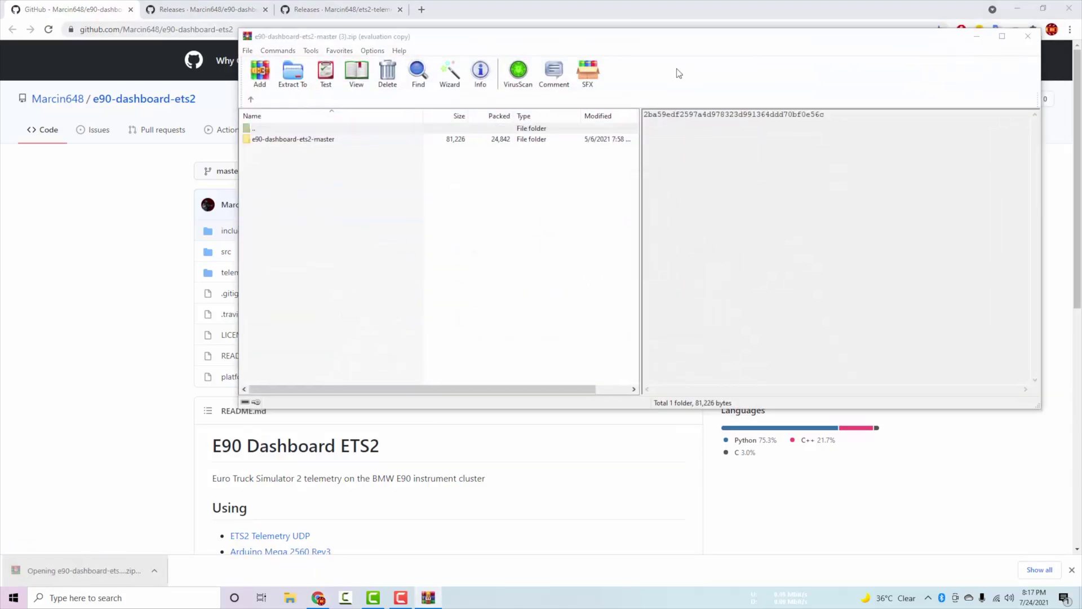
left_click(700, 228)
left_click_drag(882, 38, 643, 93)
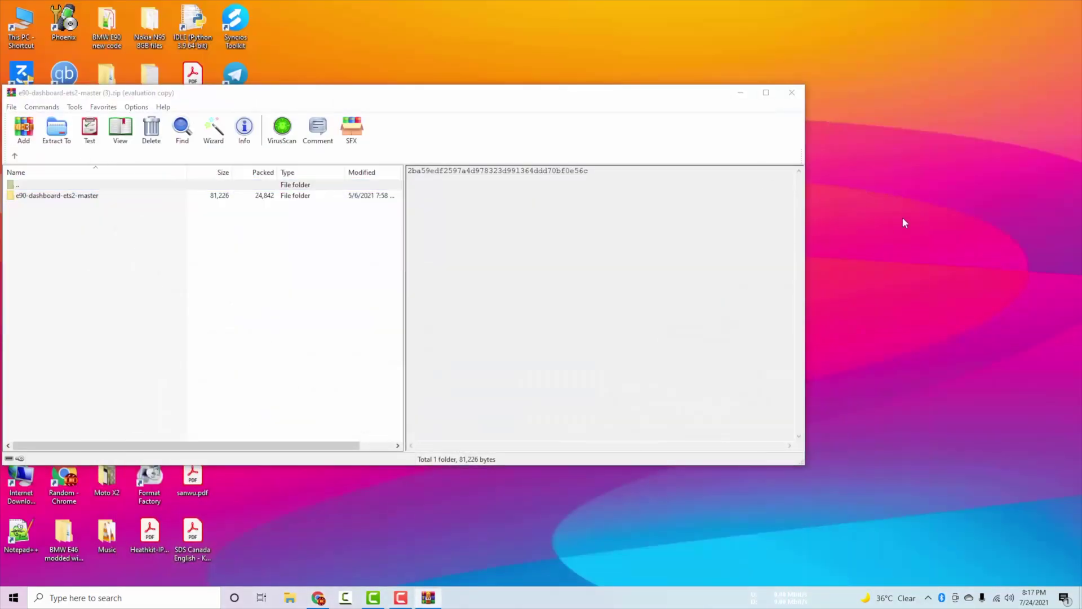
Step: Create a BMW E90 desktop folder and extract e90-dashboard-ets2-master into it
right_click(903, 218)
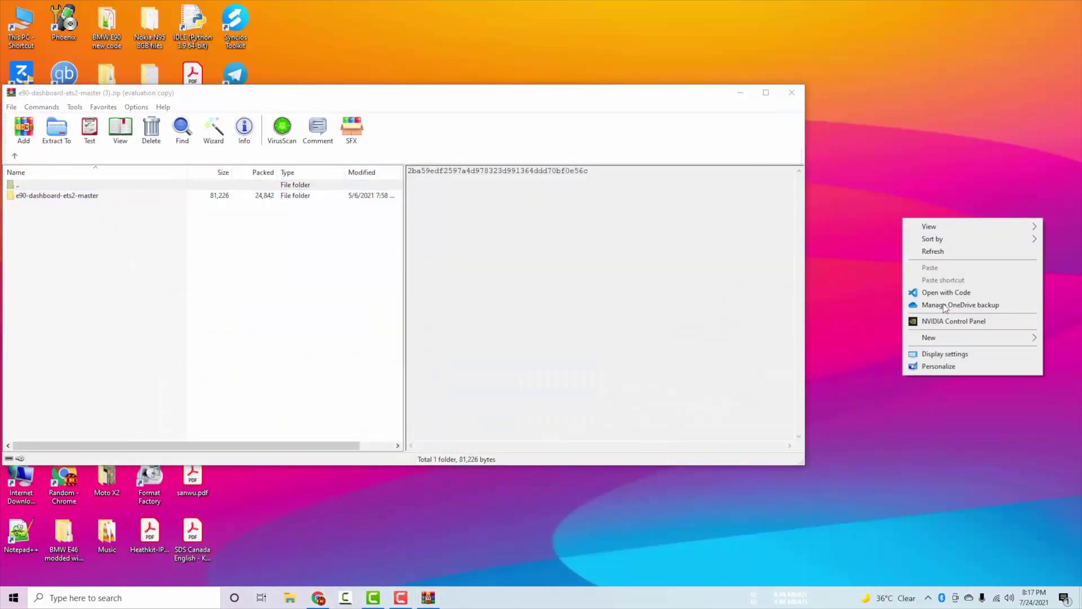
left_click(872, 340)
type("BMW E90")
key("Return")
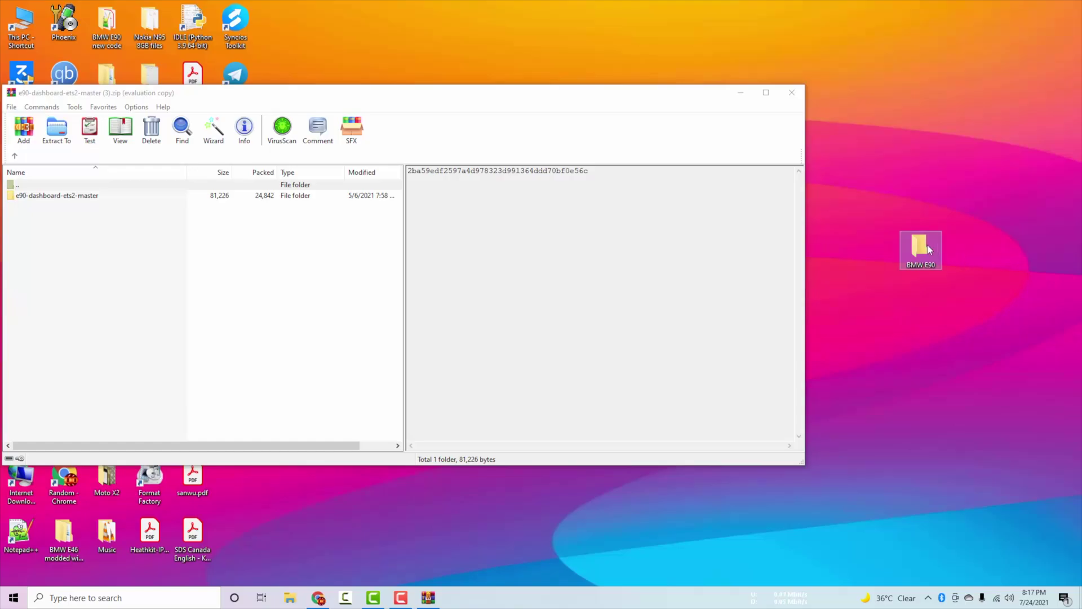
key("Return")
left_click_drag(59, 195, 549, 296)
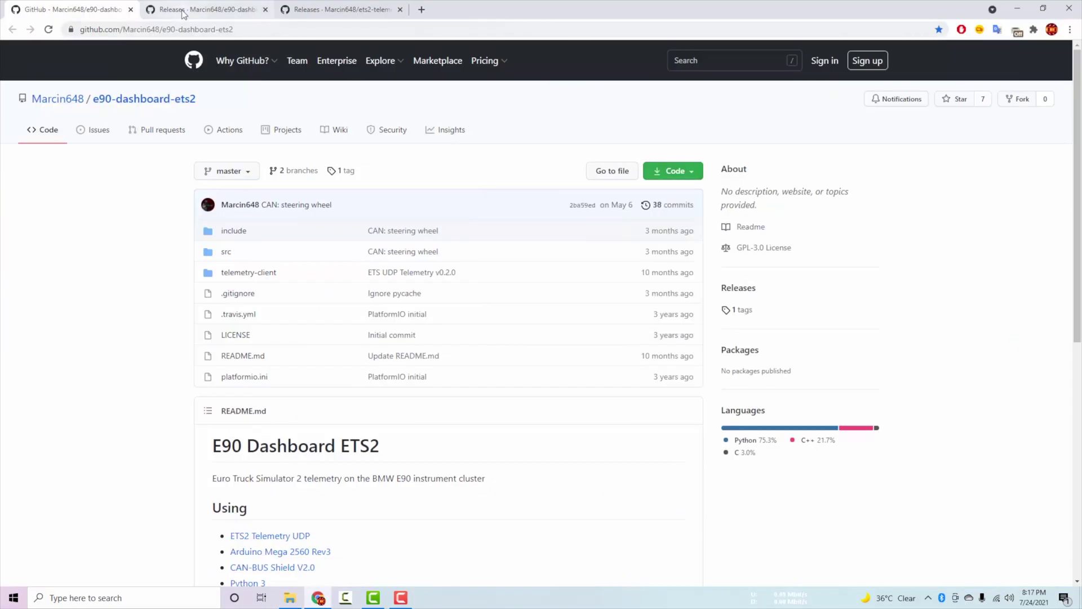
Step: Download ets2-telemetry-udp.dll from its GitHub Releases and cut it from Downloads
left_click(183, 13)
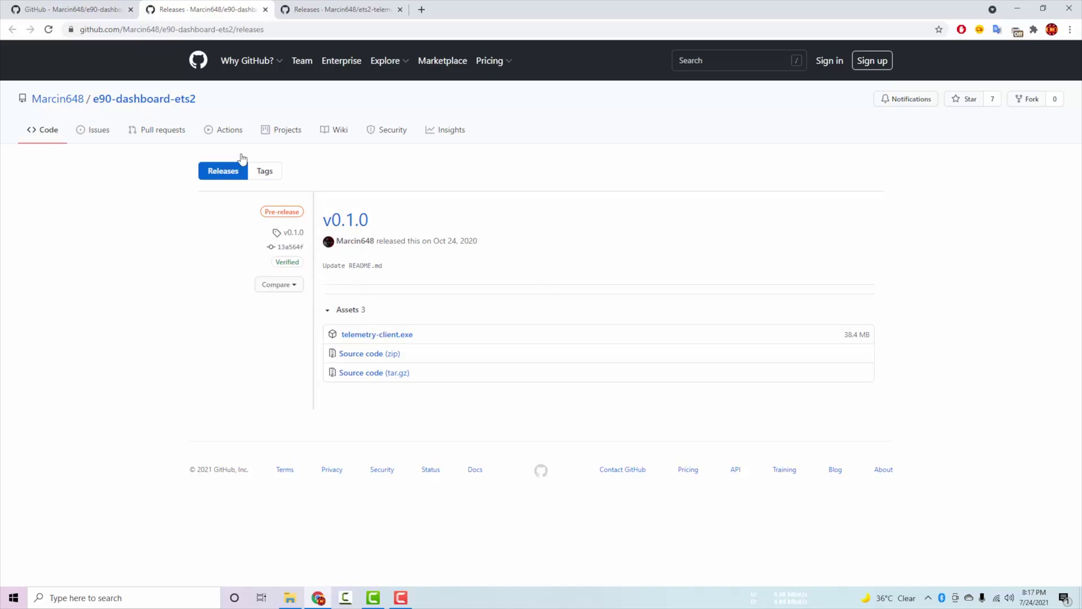
left_click(338, 7)
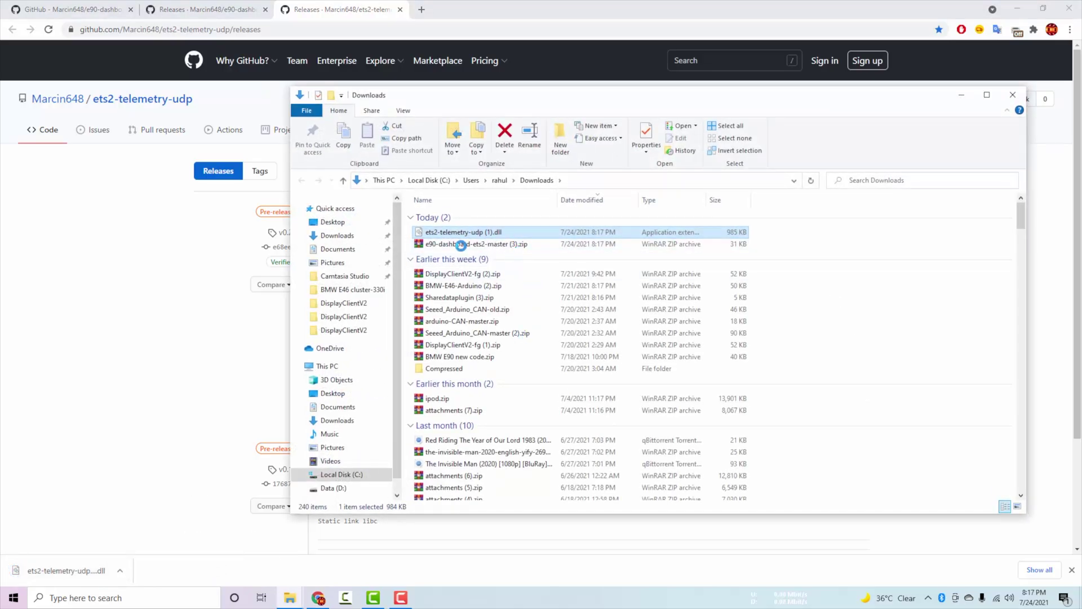
right_click(483, 233)
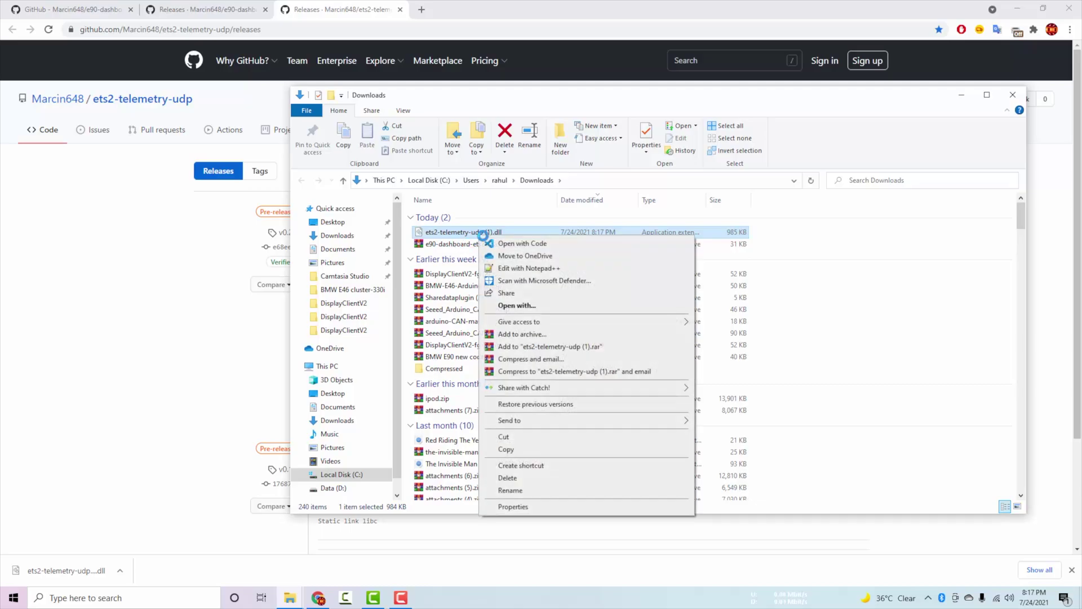
left_click(511, 440)
left_click(1013, 97)
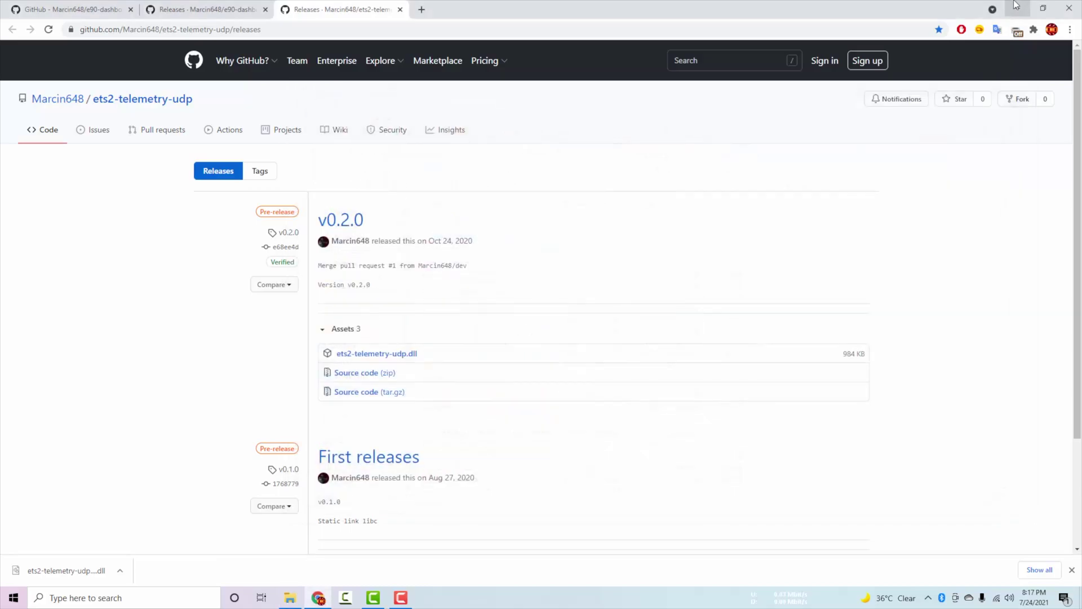
Step: Paste the ets2-telemetry-udp.dll into the BMW E90 folder
left_click(694, 347)
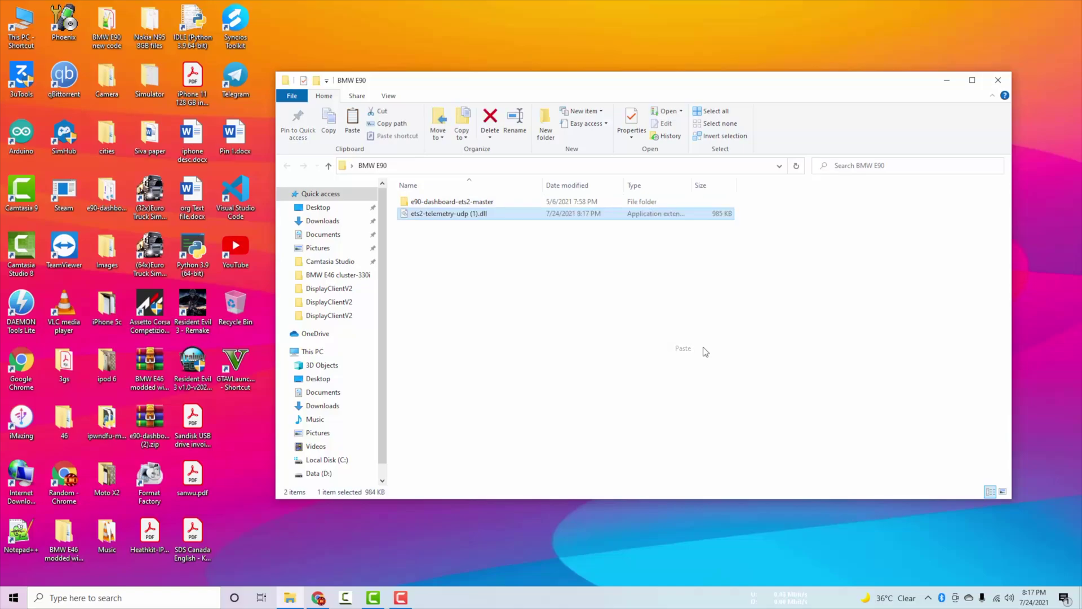
left_click_drag(448, 96, 641, 95)
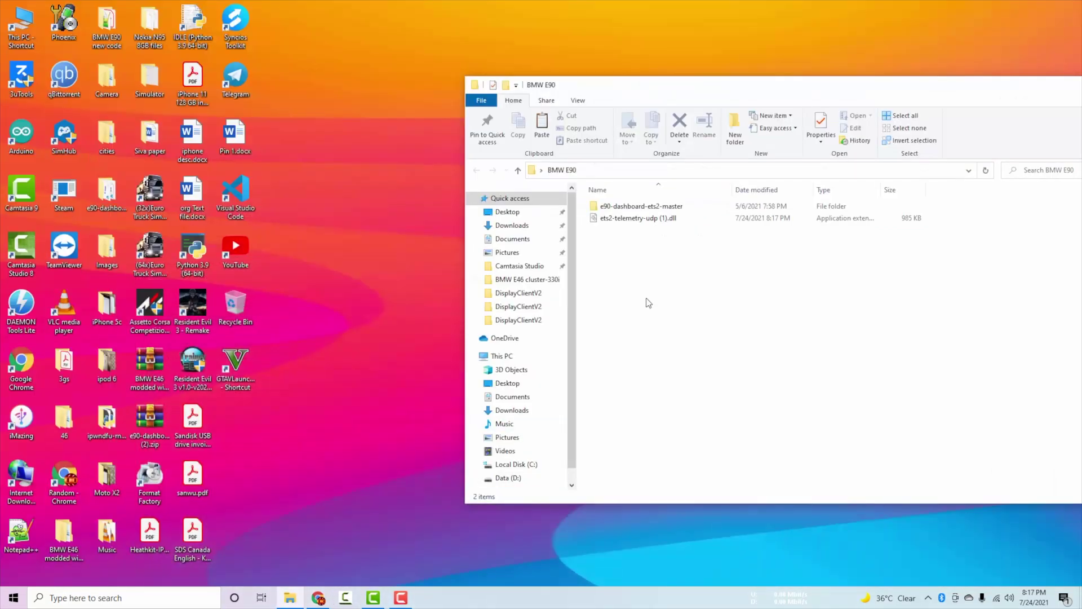
double_click(638, 209)
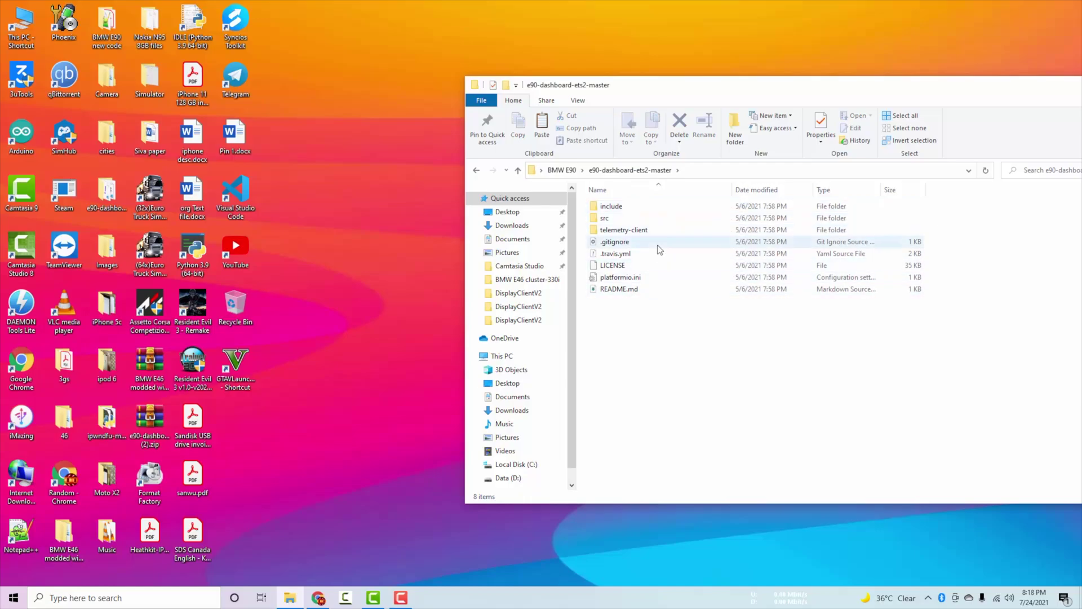
left_click(477, 170)
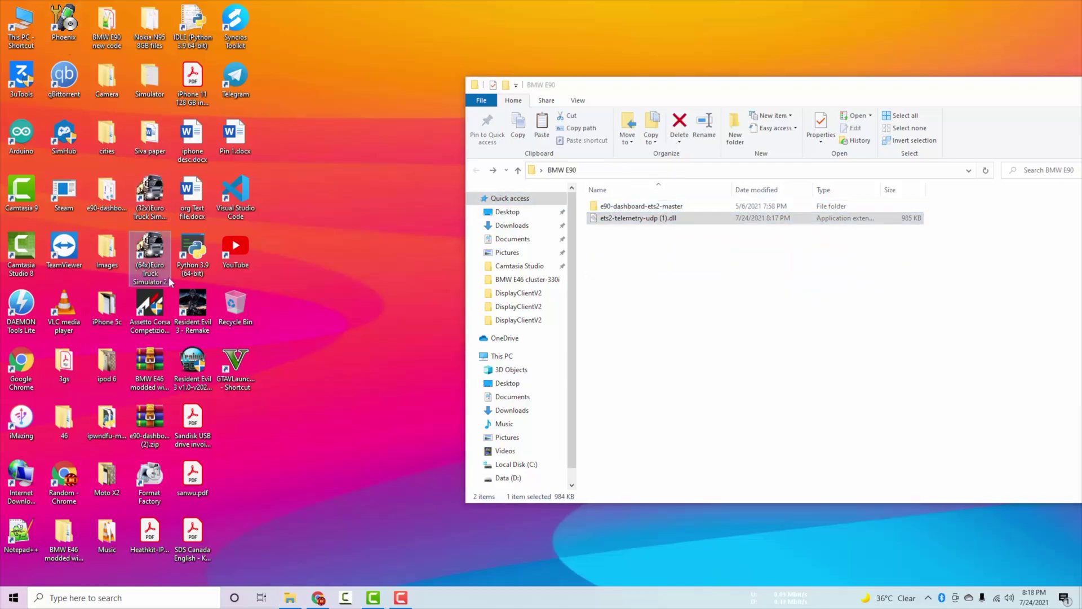
Step: Inspect Euro Truck Simulator 2's plugins folder, then open e90-dashboard-ets2-master
right_click(145, 262)
left_click(186, 293)
double_click(150, 130)
left_click(621, 238)
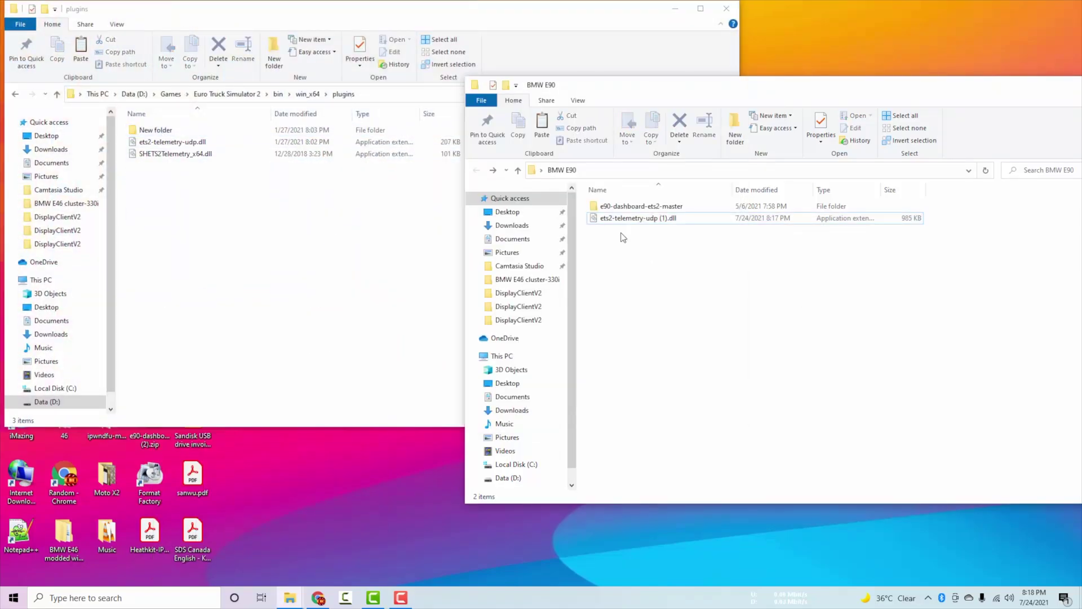
left_click(14, 94)
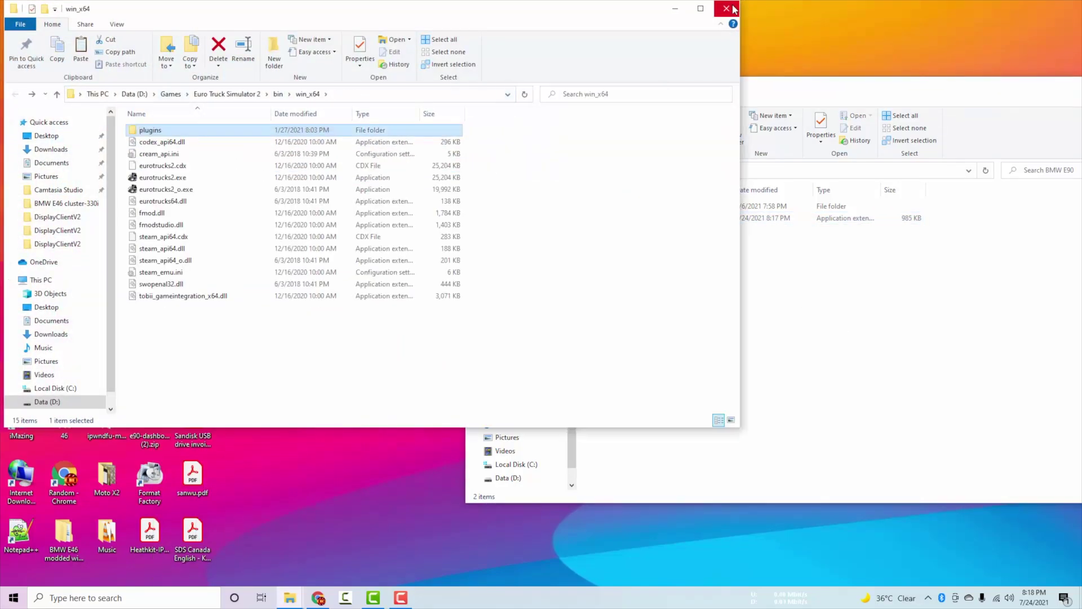
left_click(734, 9)
double_click(650, 206)
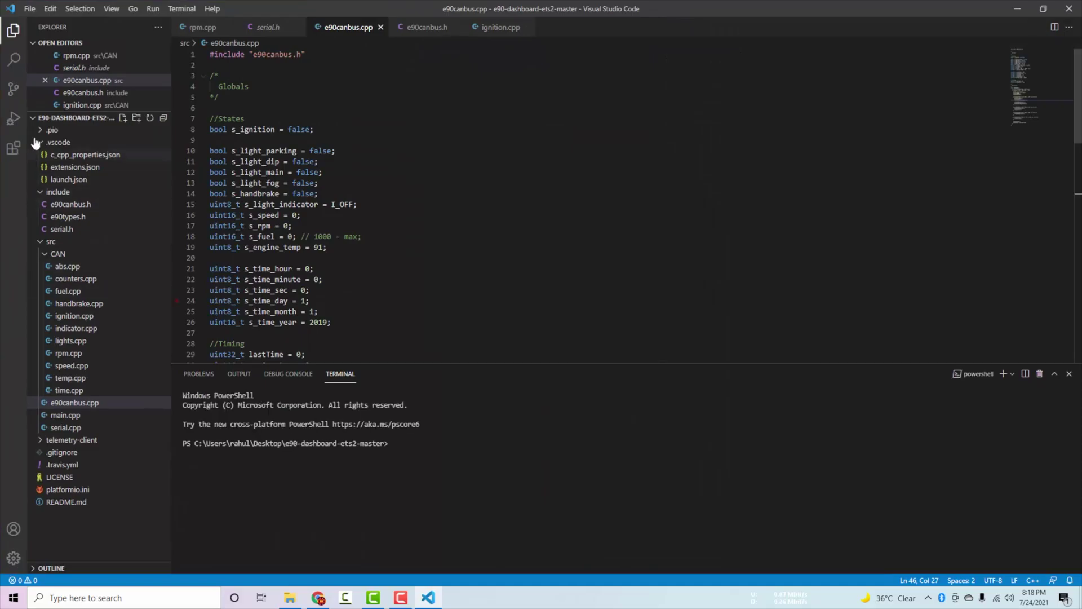
Step: Search the PlatformIO Home library registry for PacketSerial
left_click(14, 149)
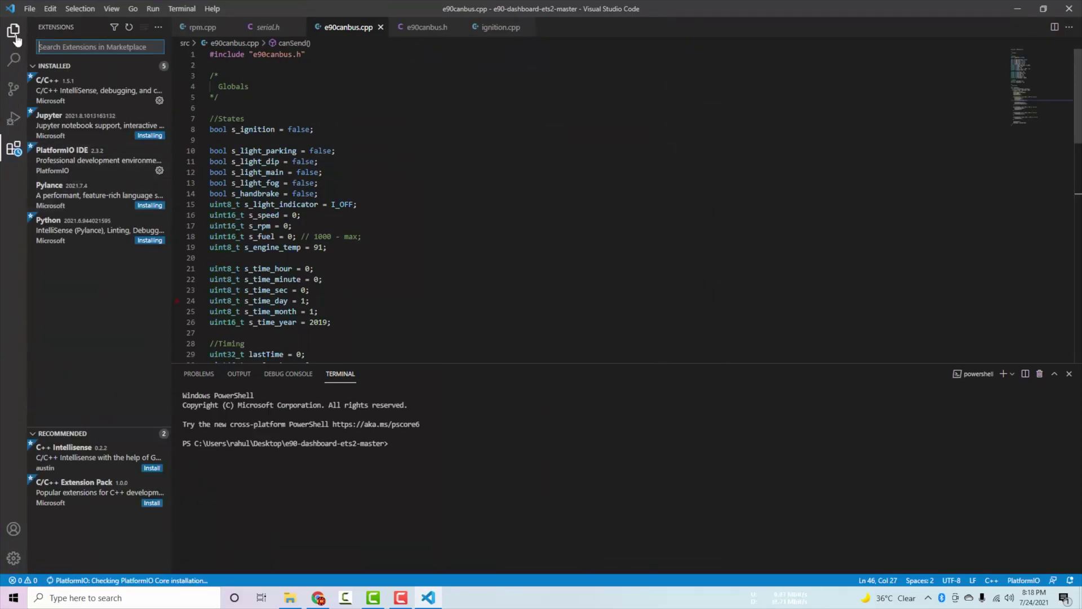
left_click(13, 178)
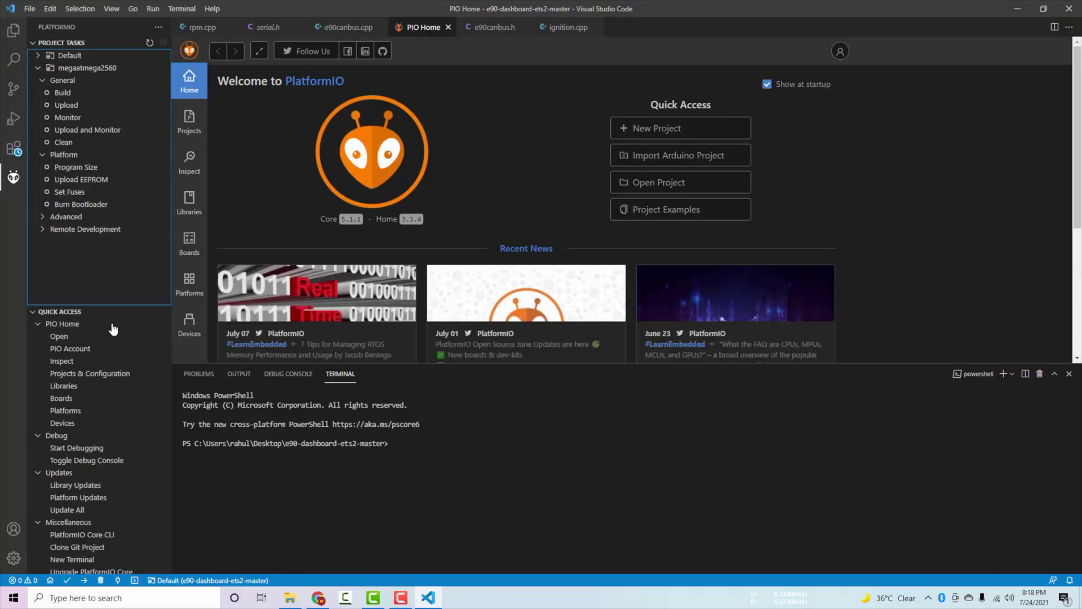
left_click(380, 118)
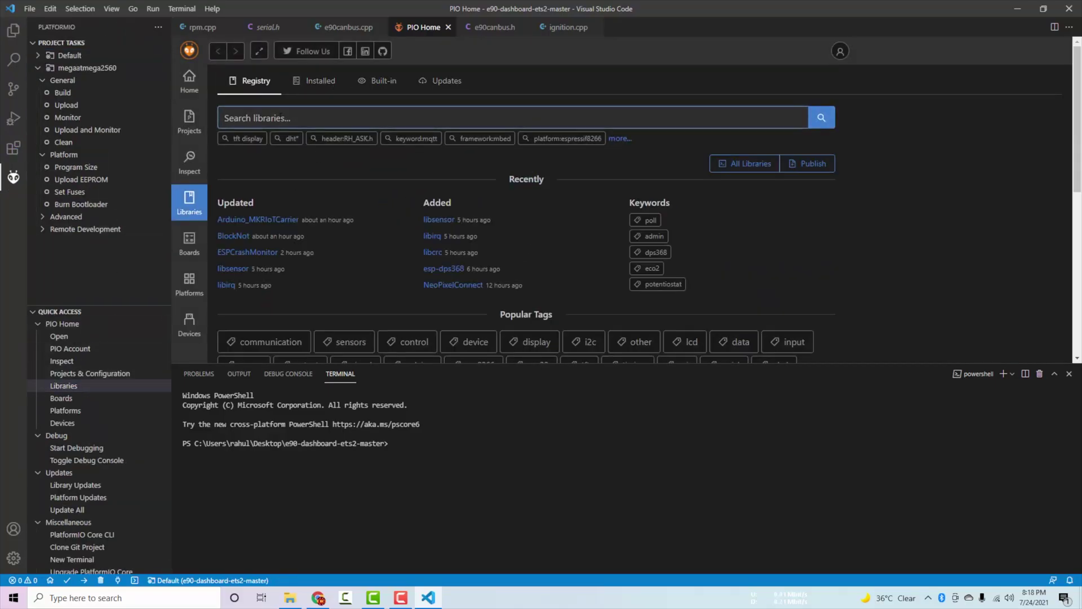
type("packetserial")
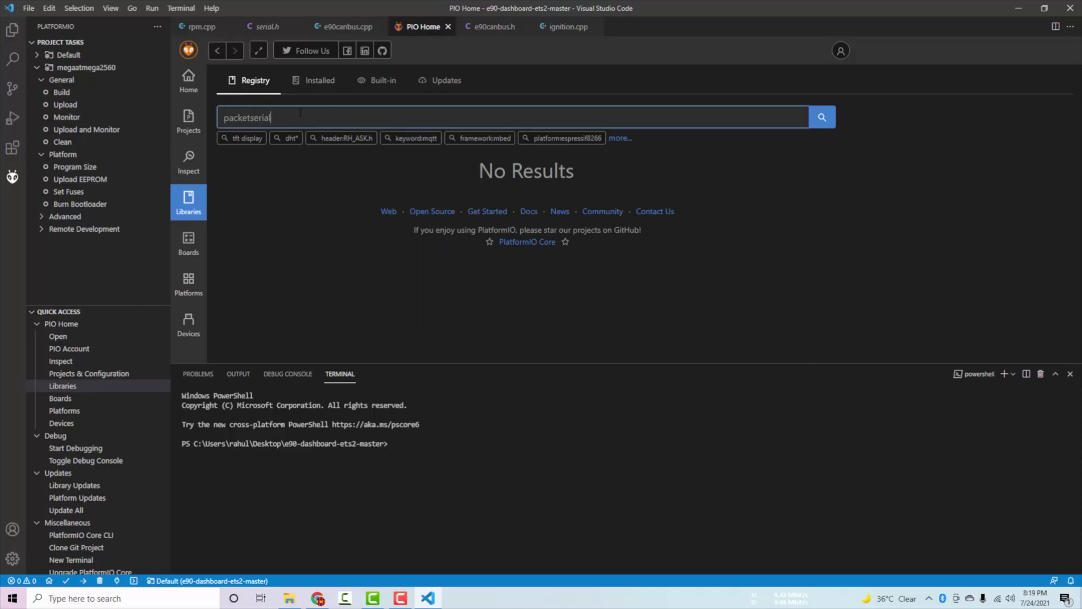
key("Return")
Step: Add PacketSerial to e90-dashboard-ets2-master and reopen the project folder
left_click(284, 194)
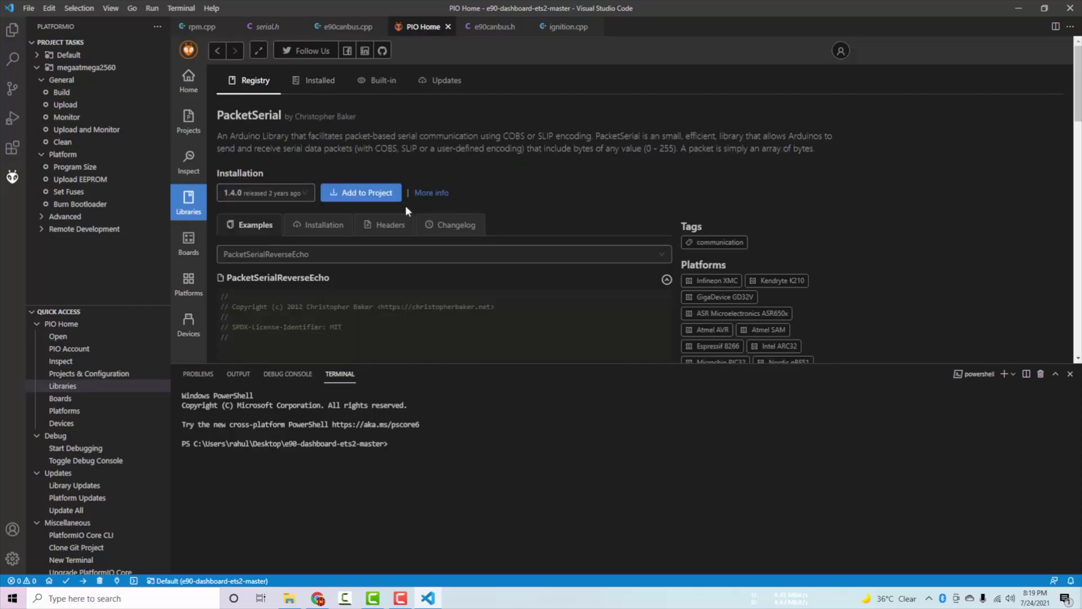
left_click(355, 193)
left_click(519, 178)
left_click(520, 218)
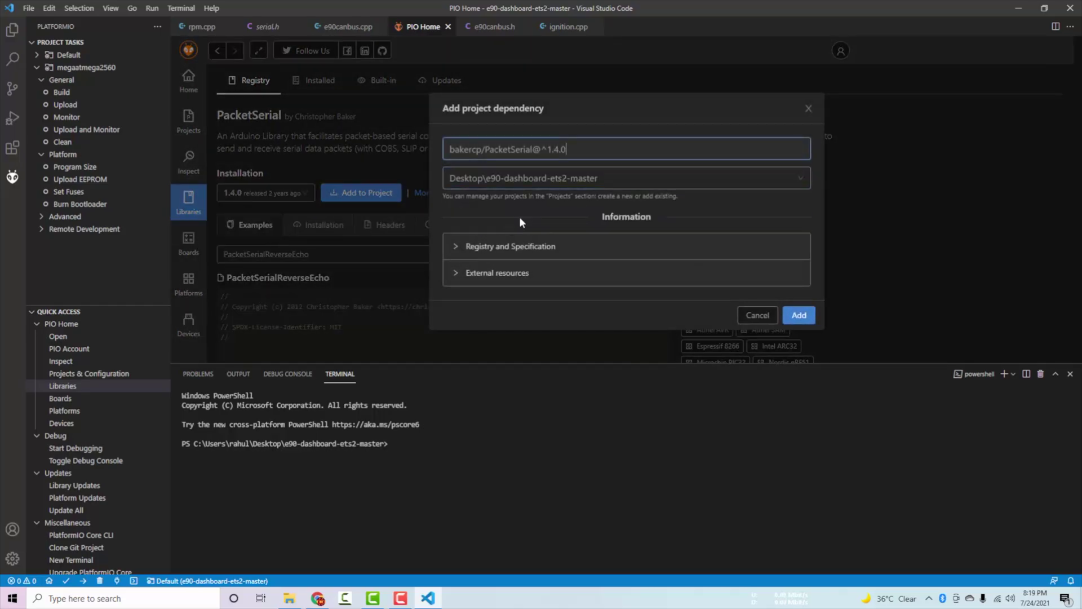
left_click(798, 316)
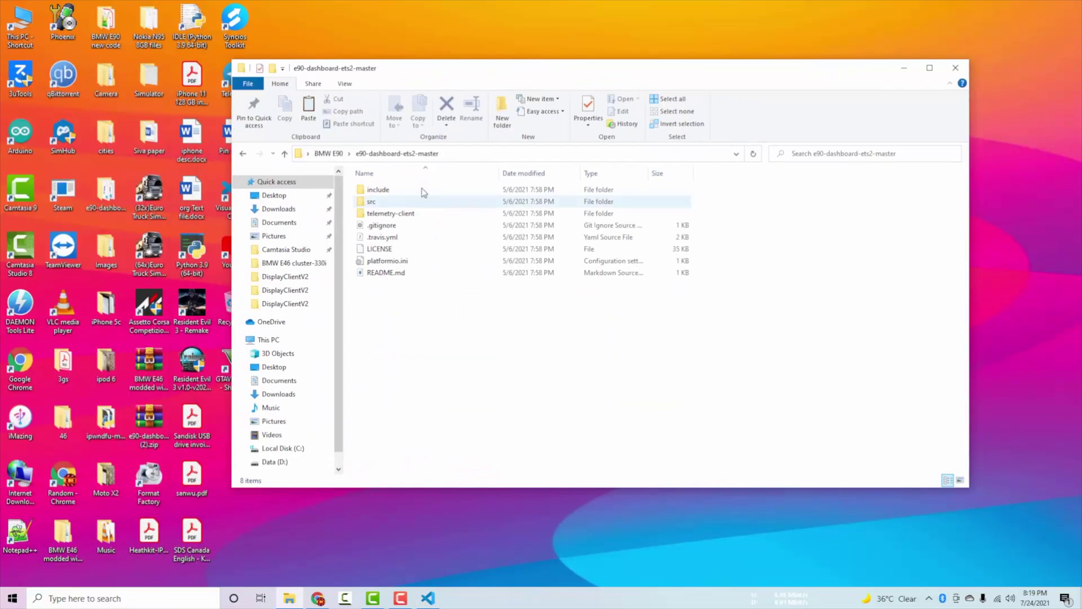
key("alt+Up")
double_click(410, 191)
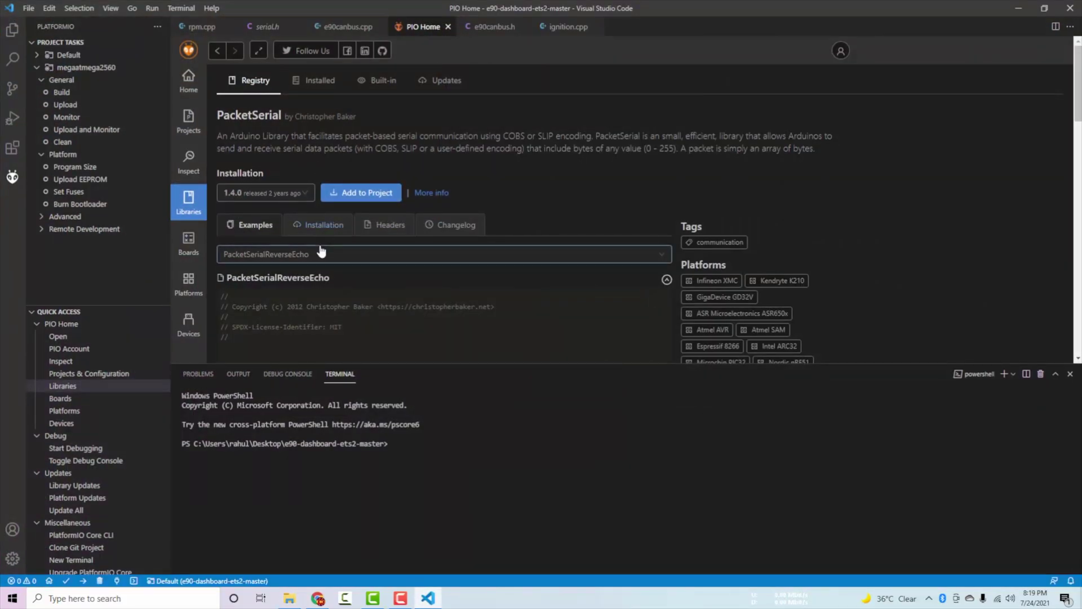
Step: Search the registry for 'can bus seeed' and open the CAN_BUS_Shield library
left_click(188, 203)
type("can bus")
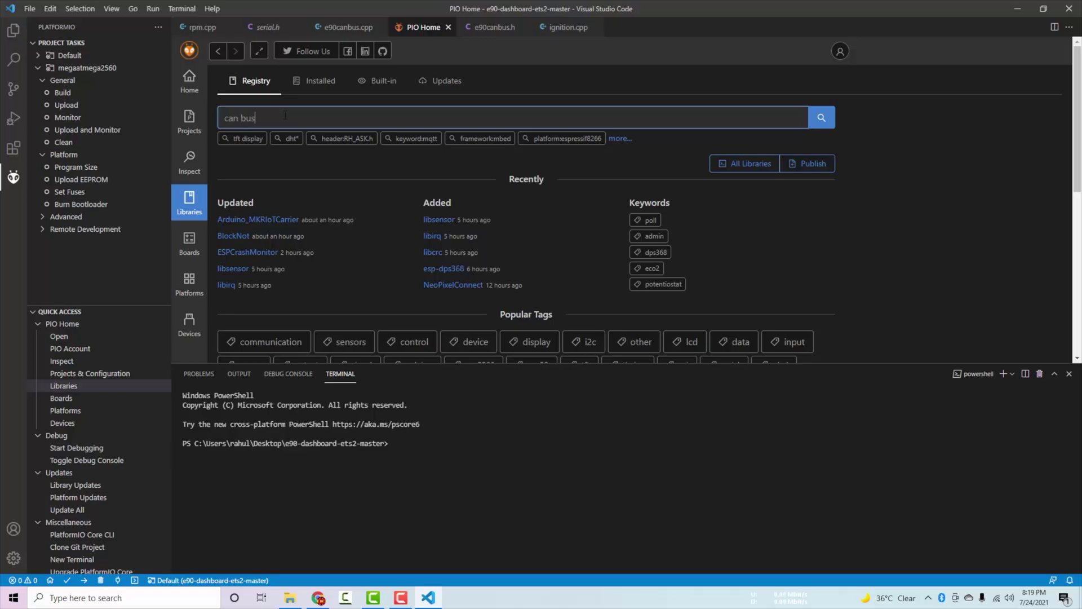
key("Return")
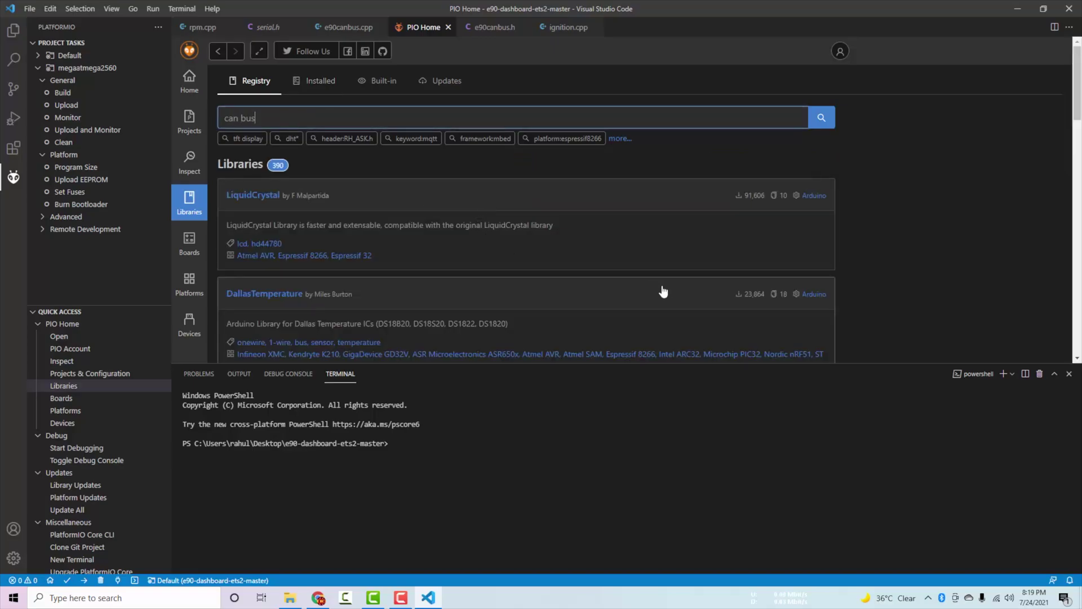
scroll(660, 290, "down", 5)
scroll(425, 276, "down", 4)
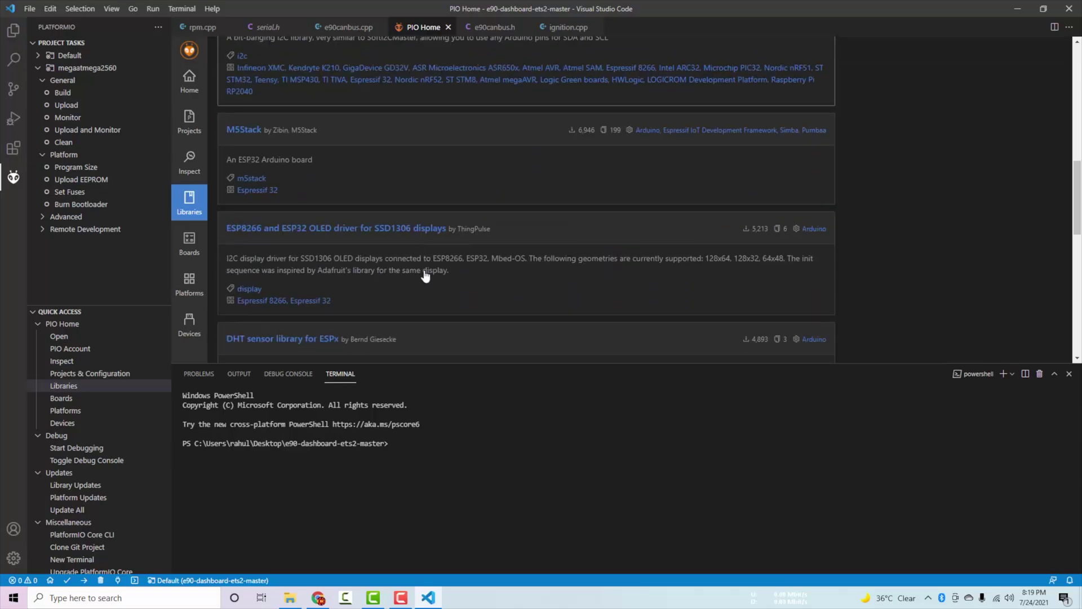
scroll(425, 274, "up", 8)
scroll(425, 273, "up", 3)
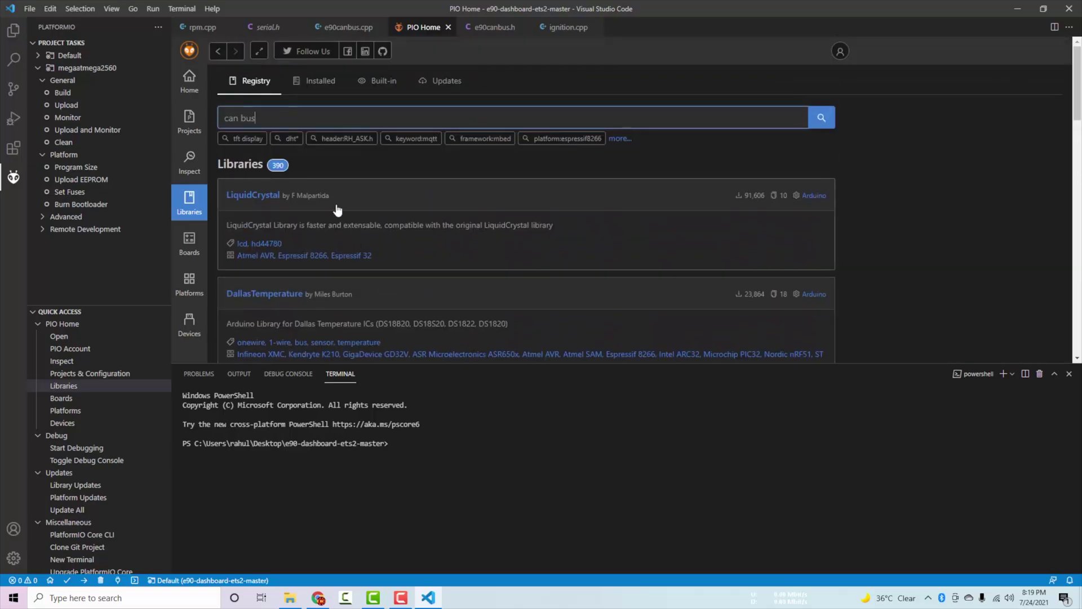
type(" seeed")
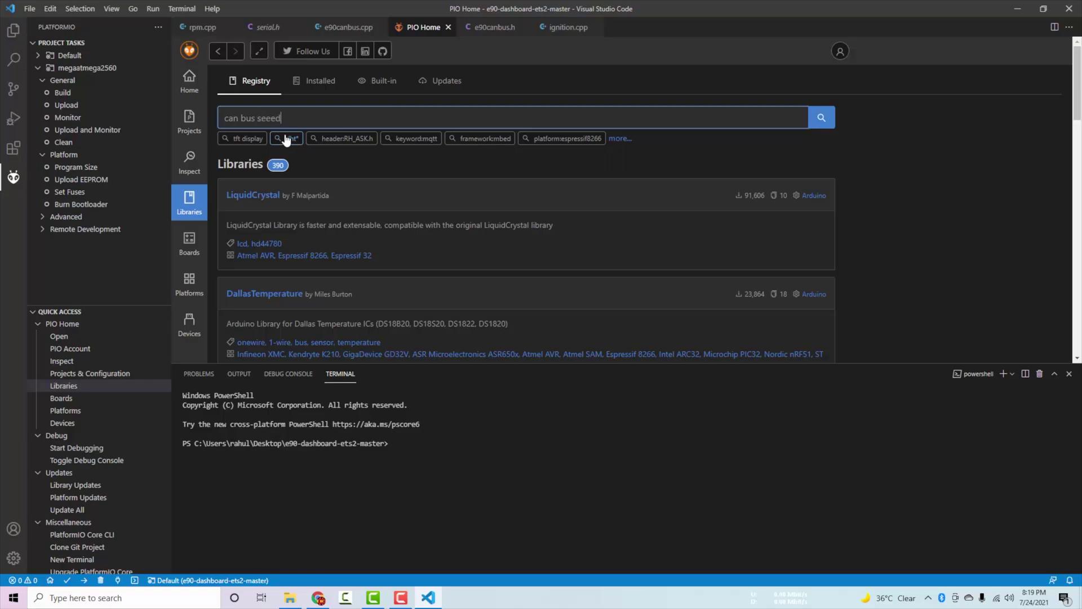
key("Return")
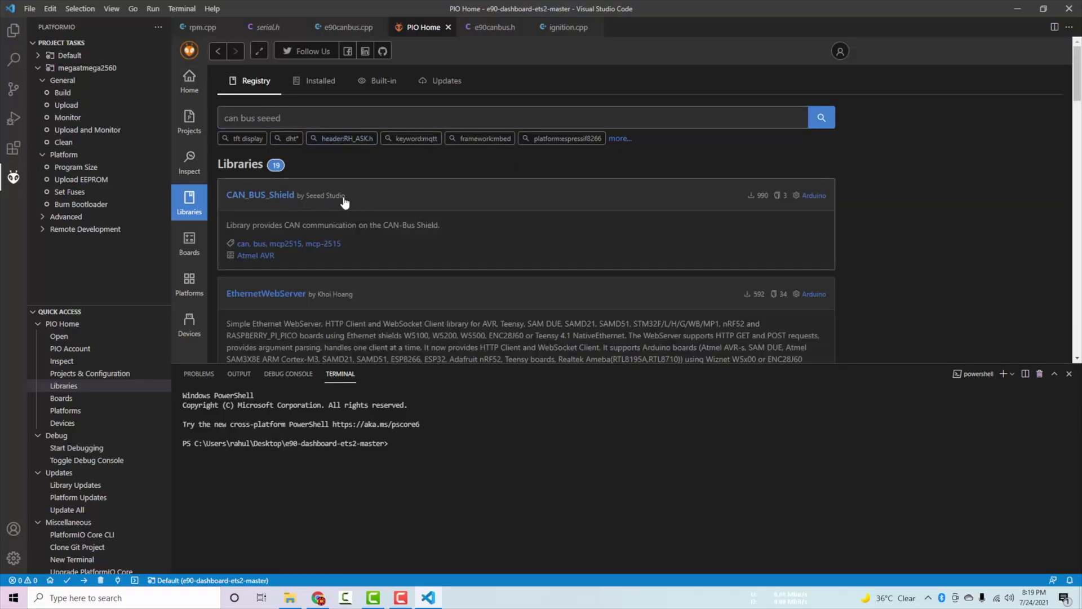
left_click(385, 207)
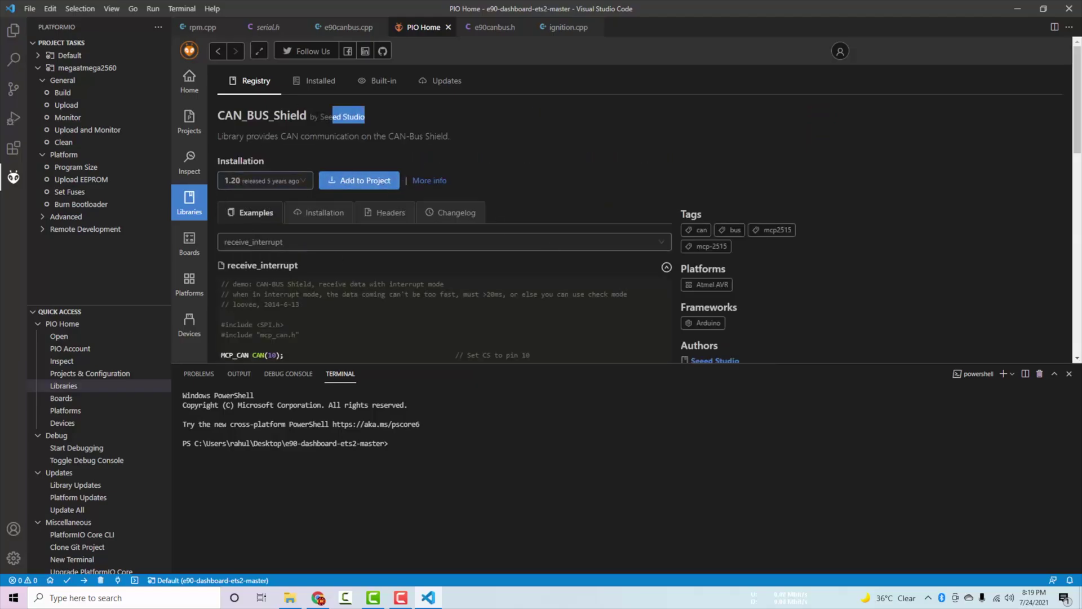
Step: Add CAN_BUS_Shield to e90-dashboard-ets2-master and minimise the editor
left_click(359, 182)
left_click(557, 186)
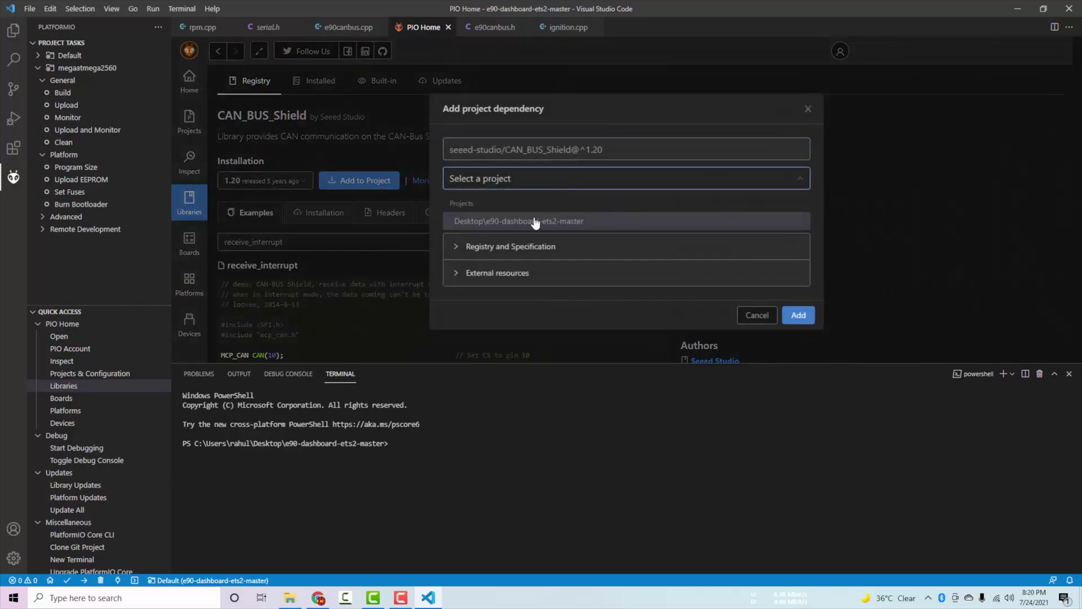
left_click(514, 222)
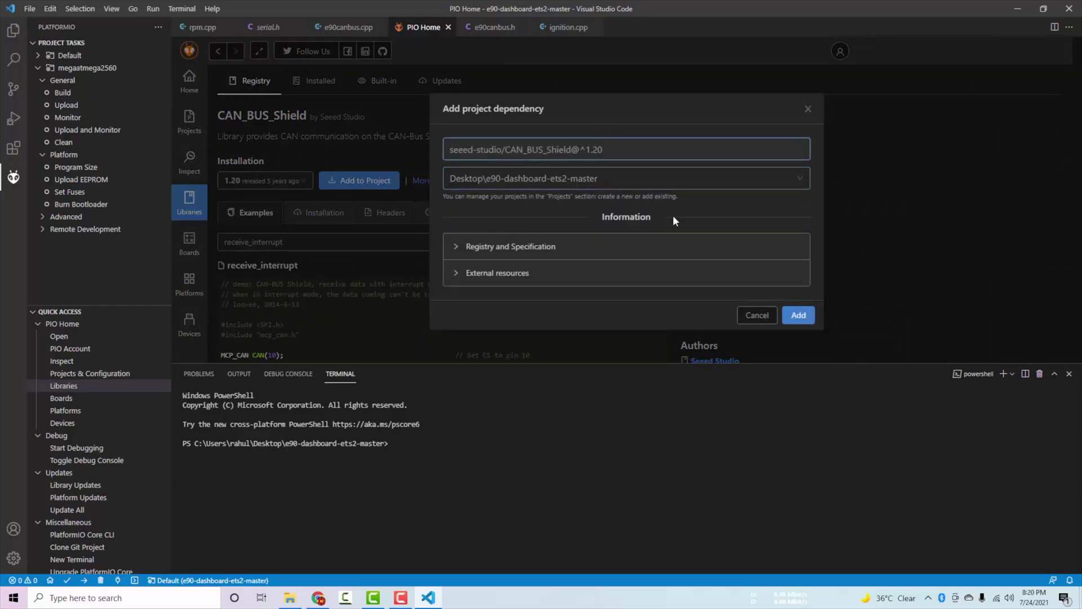
left_click(800, 316)
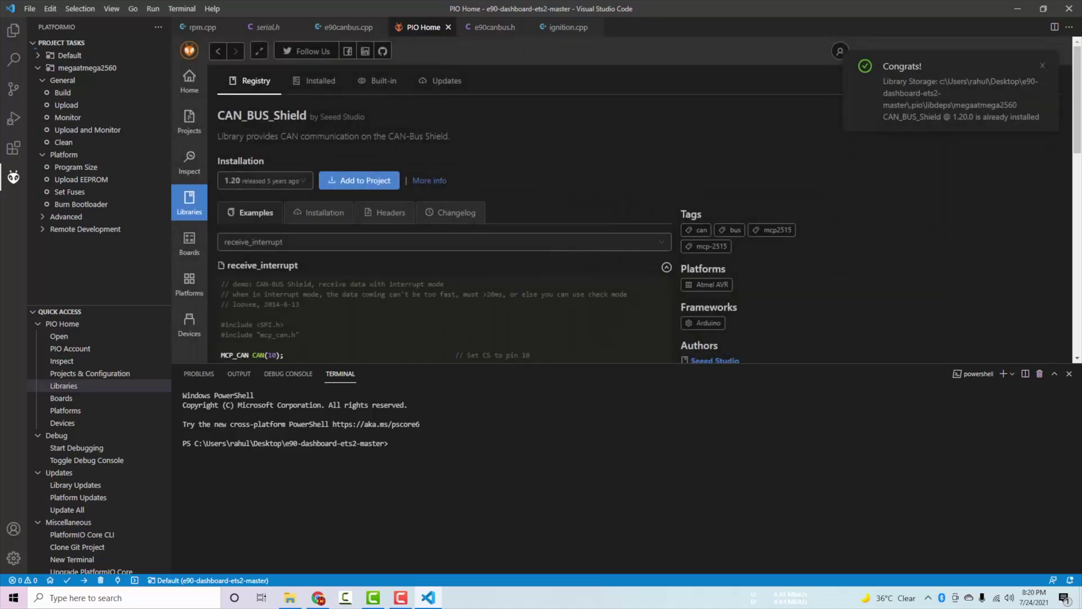
left_click(1016, 10)
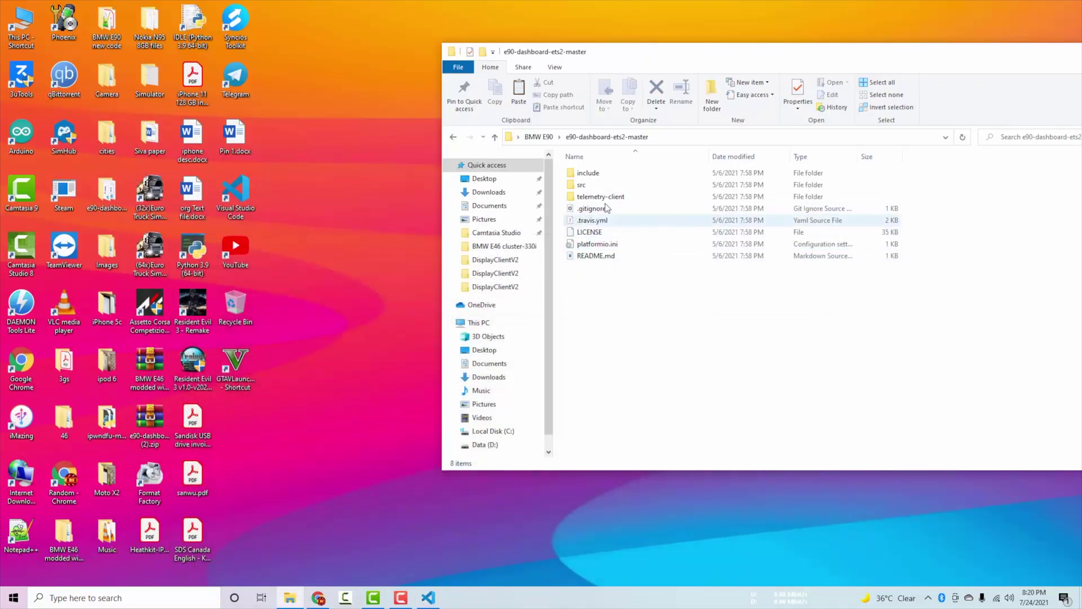
Step: Expand the project tree, build the megaatmega2560 firmware, and view rpm.cpp
left_click(428, 599)
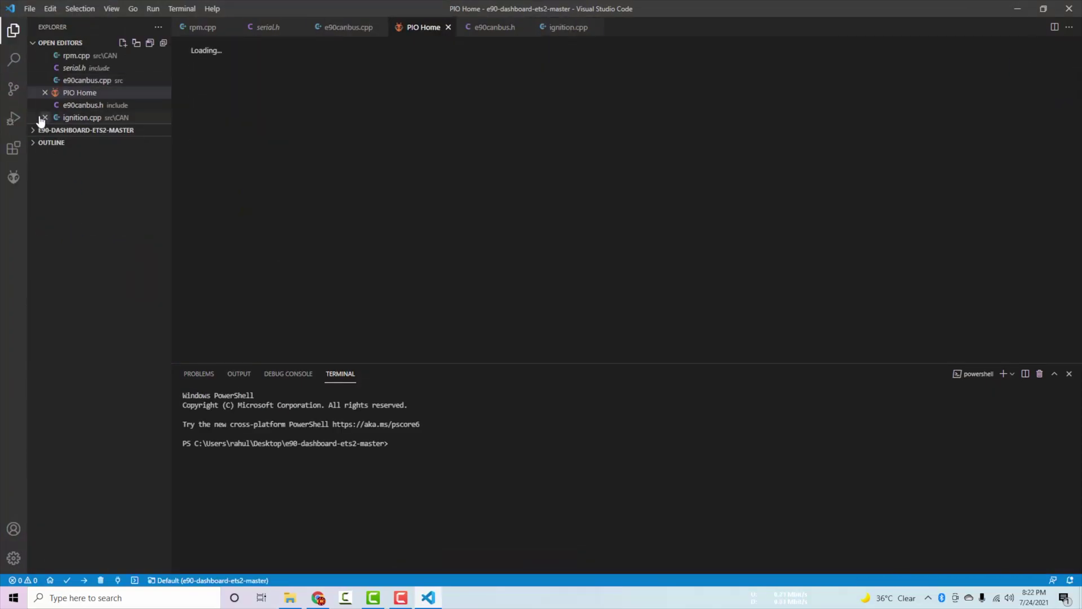
left_click(31, 146)
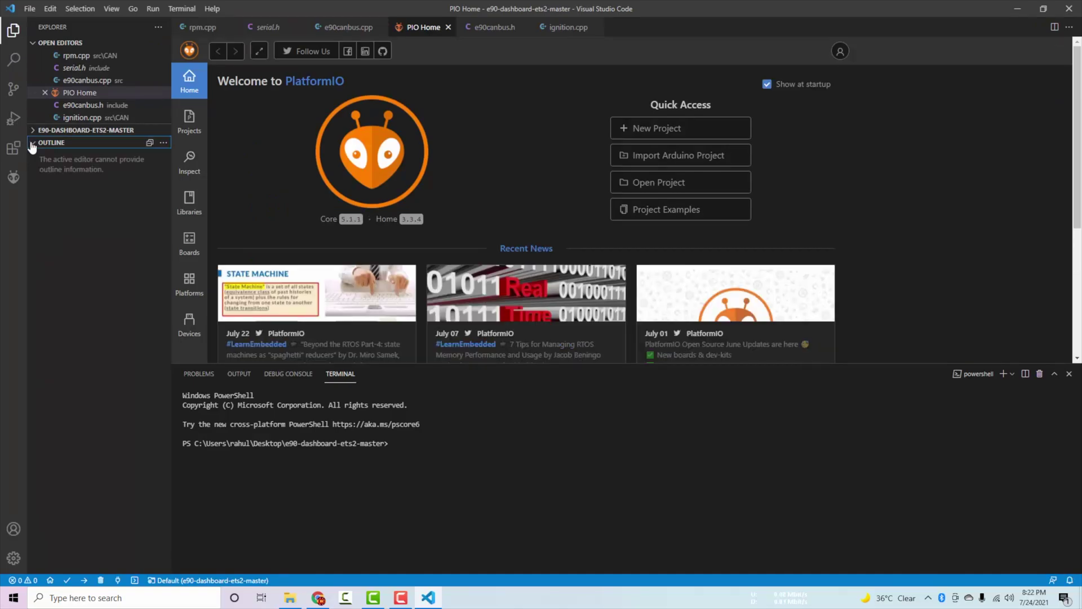
left_click(36, 131)
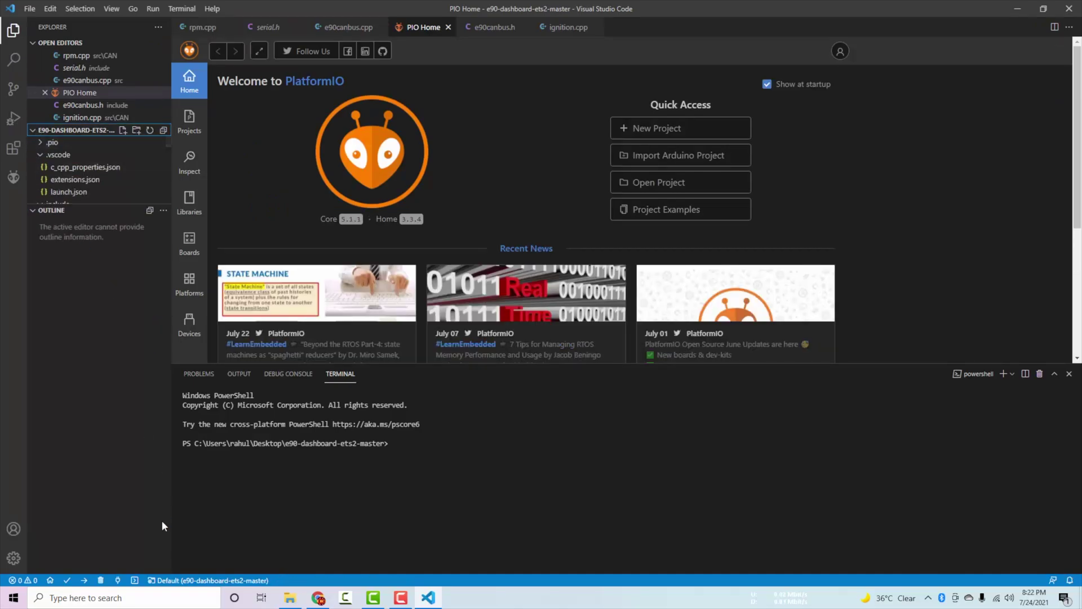
left_click(68, 580)
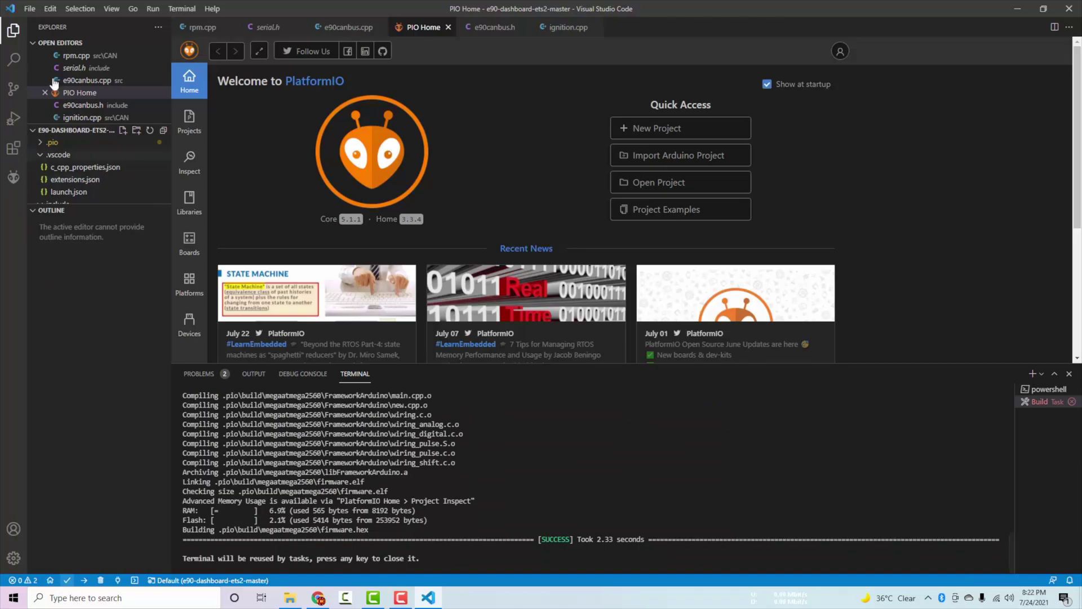
left_click(35, 131)
left_click(36, 212)
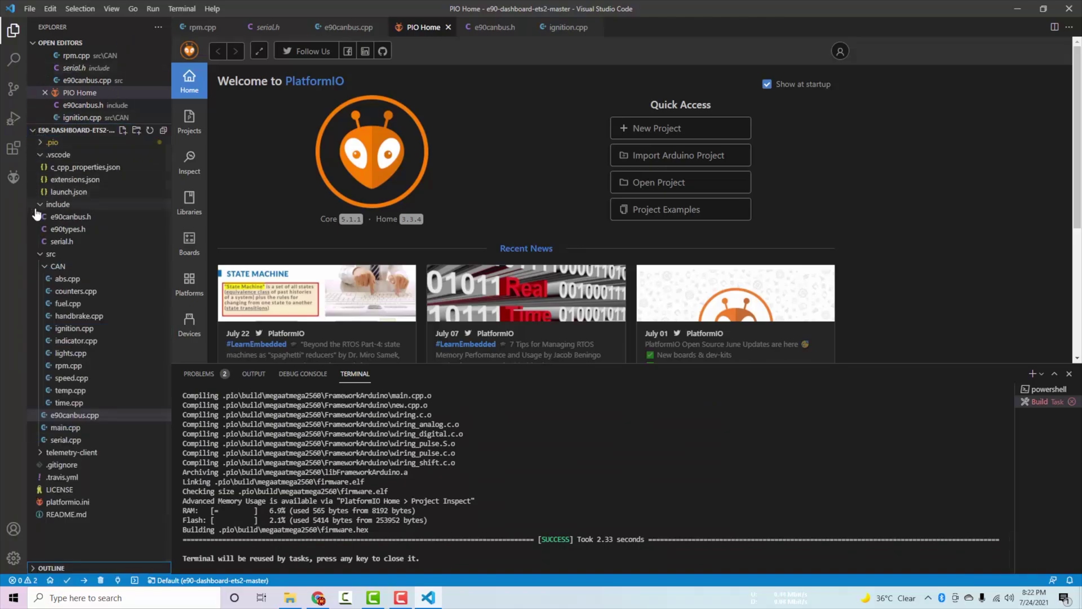
left_click(204, 27)
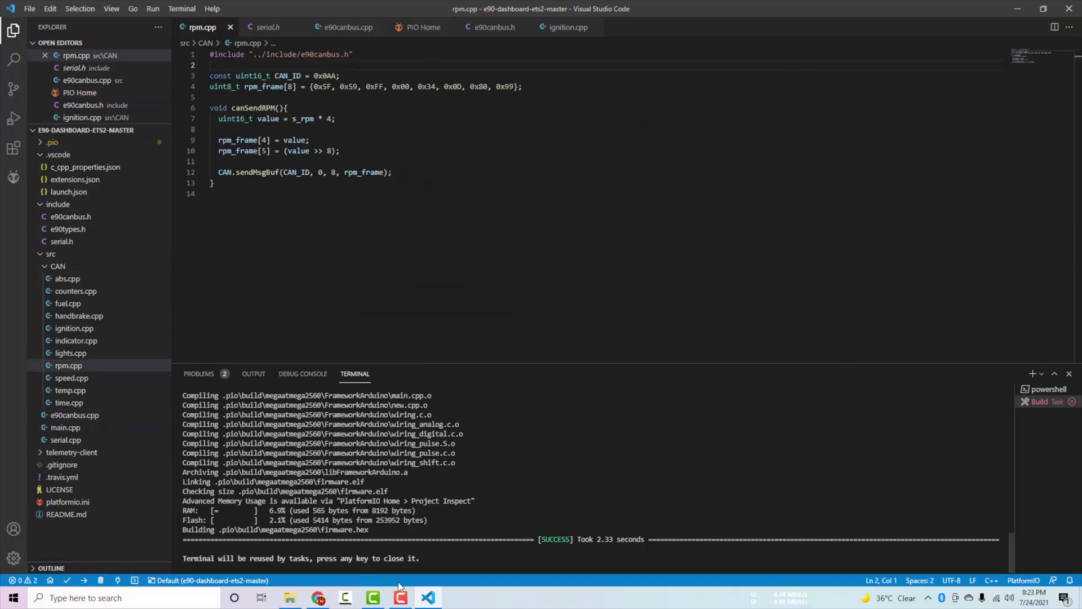
Step: Upload the megaatmega2560 firmware over COM4, verifying 5414 bytes, and close VS Code
left_click(84, 581)
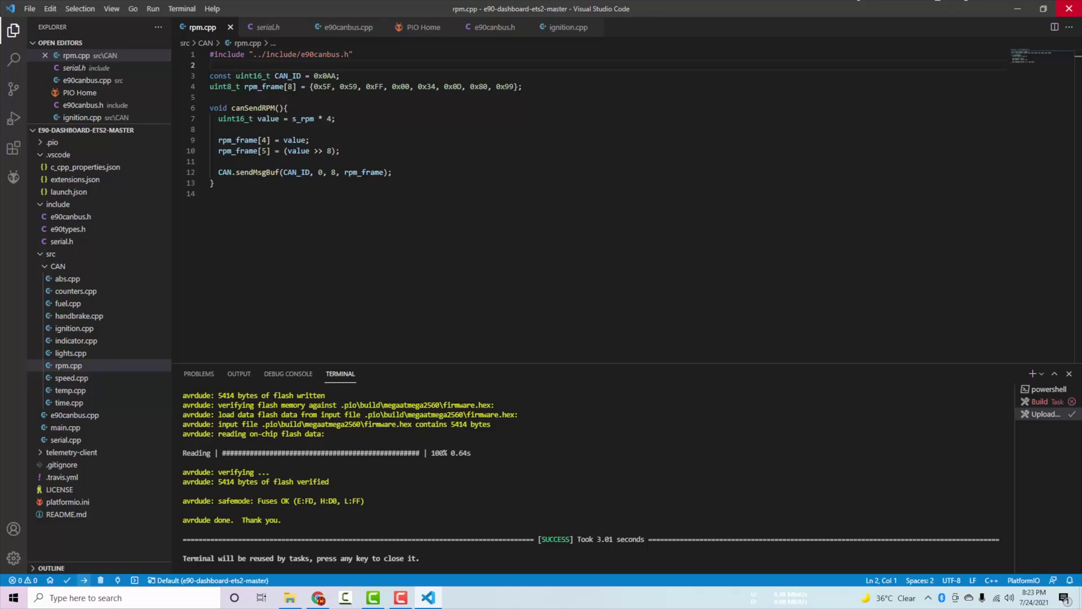
key("alt+F4")
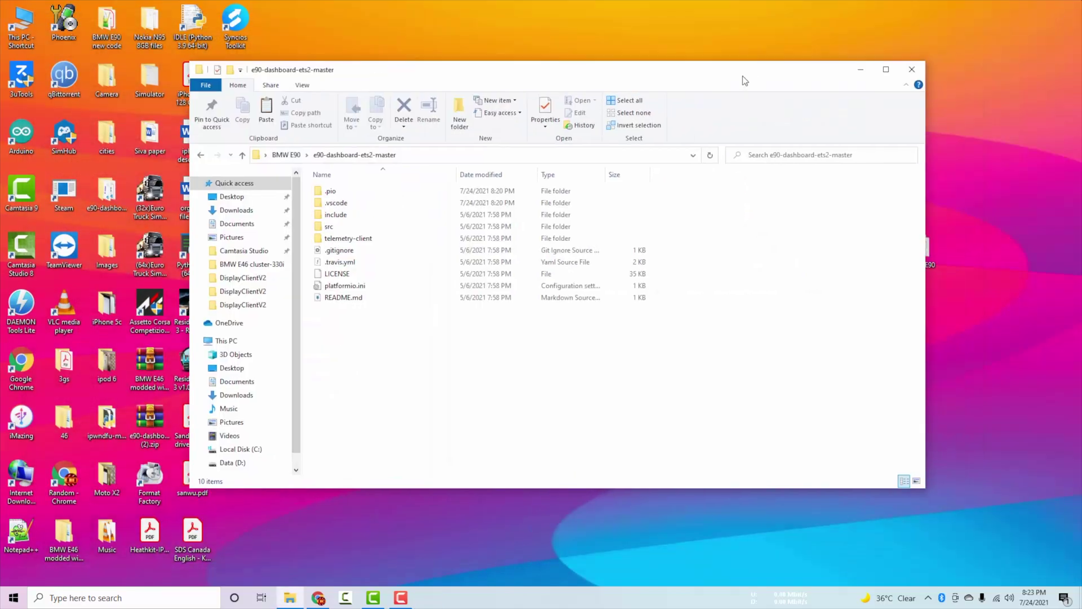
Step: Go from BMW E90 through e90-dashboard-ets2-master into the telemetry-client folder
left_click(911, 70)
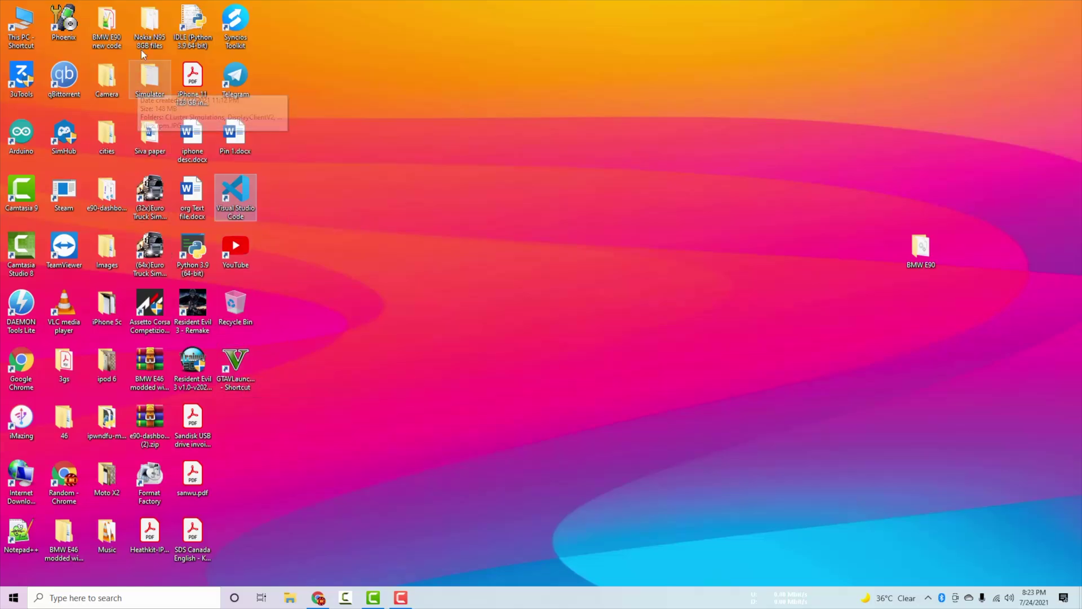
double_click(934, 250)
left_click(375, 194)
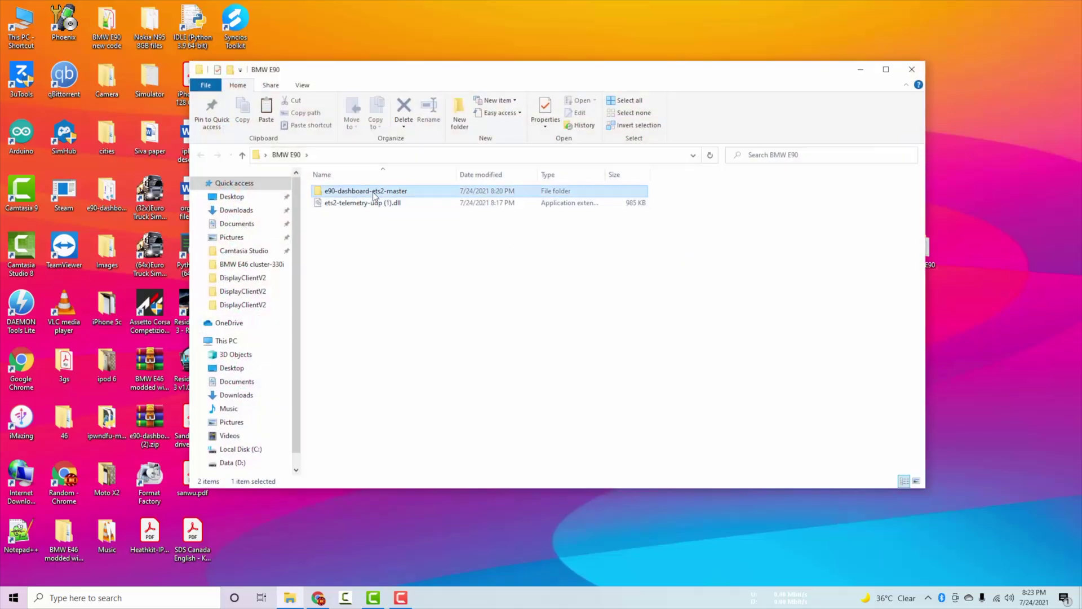
double_click(375, 195)
left_click_drag(653, 76, 832, 68)
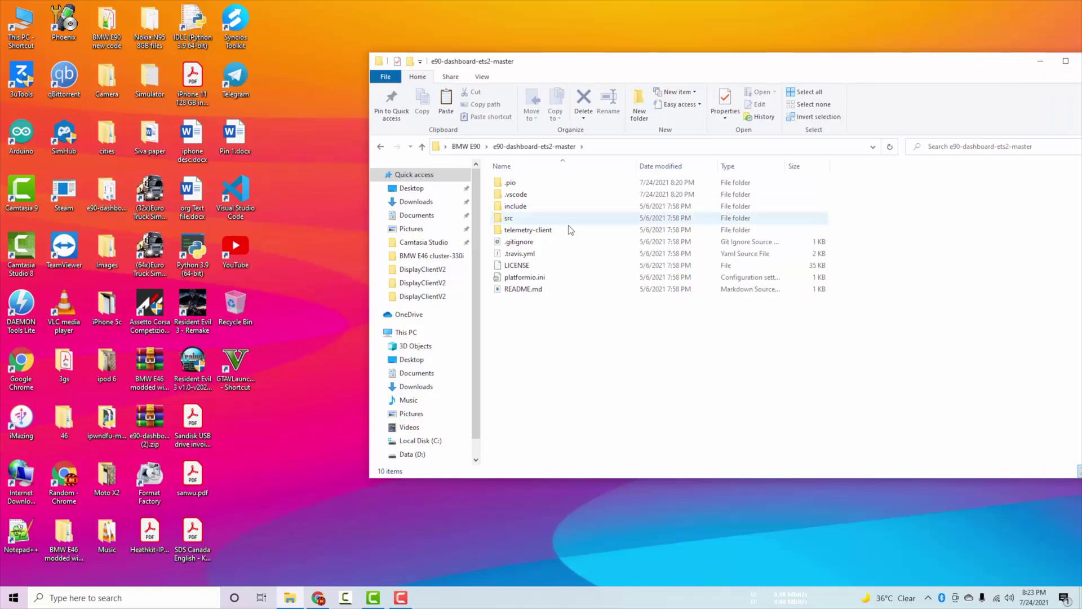
double_click(569, 229)
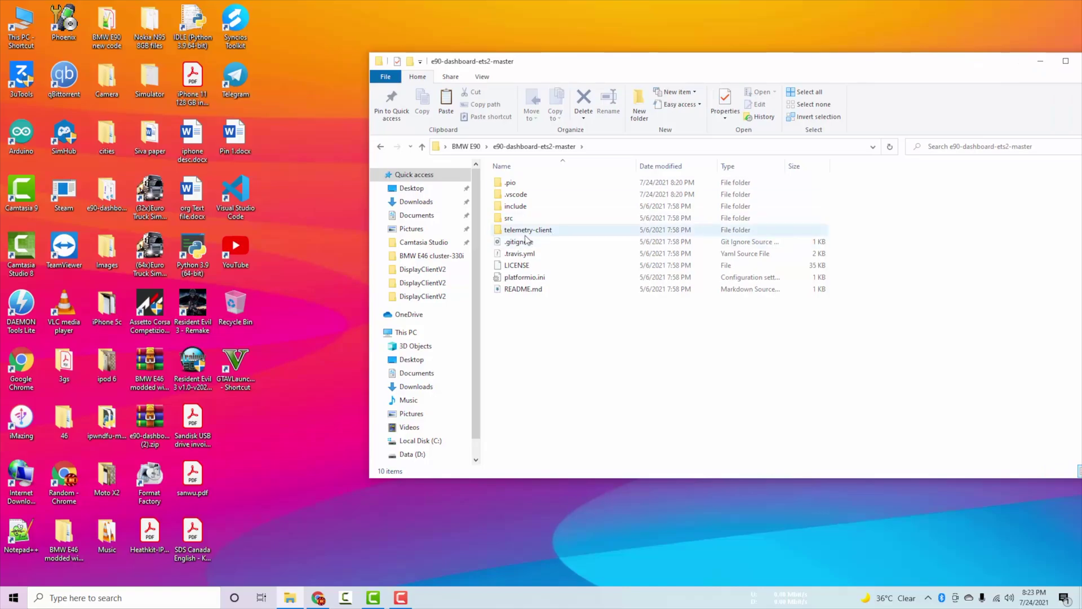
right_click(20, 37)
left_click(80, 149)
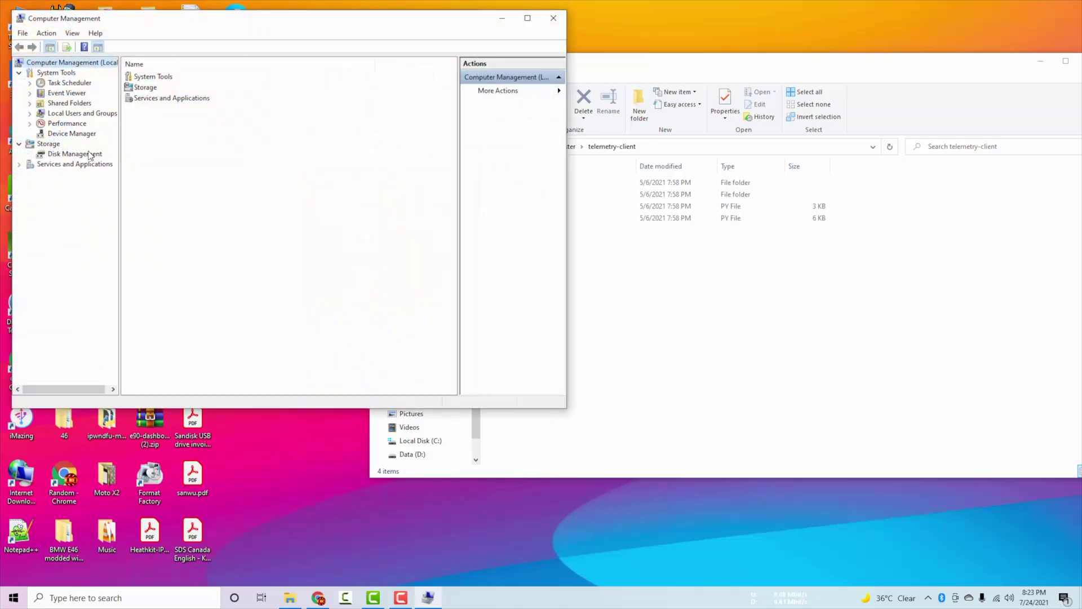
left_click(66, 136)
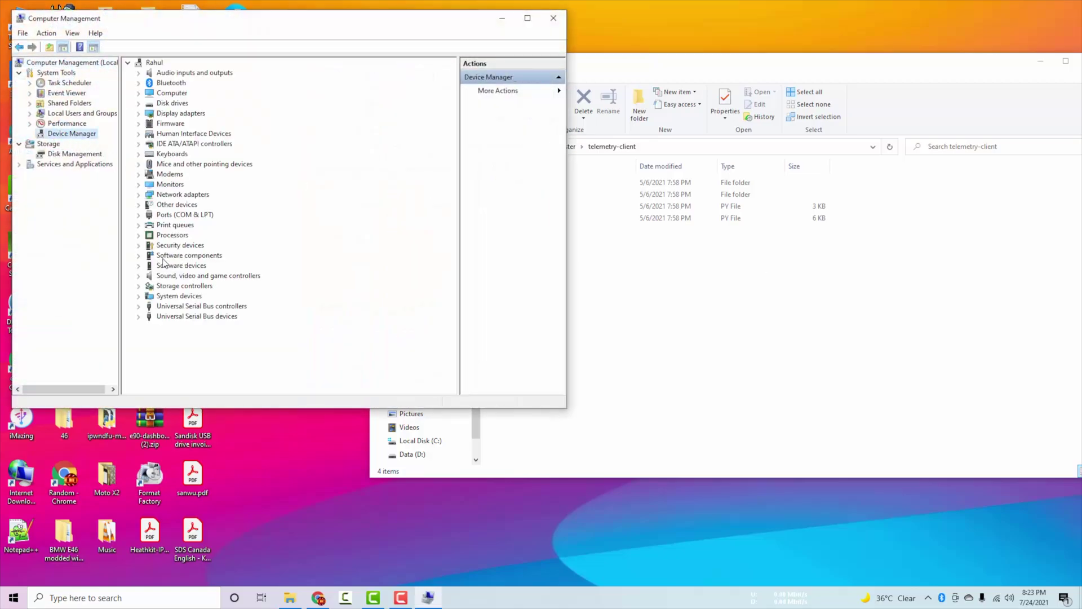
left_click(140, 216)
left_click(206, 225)
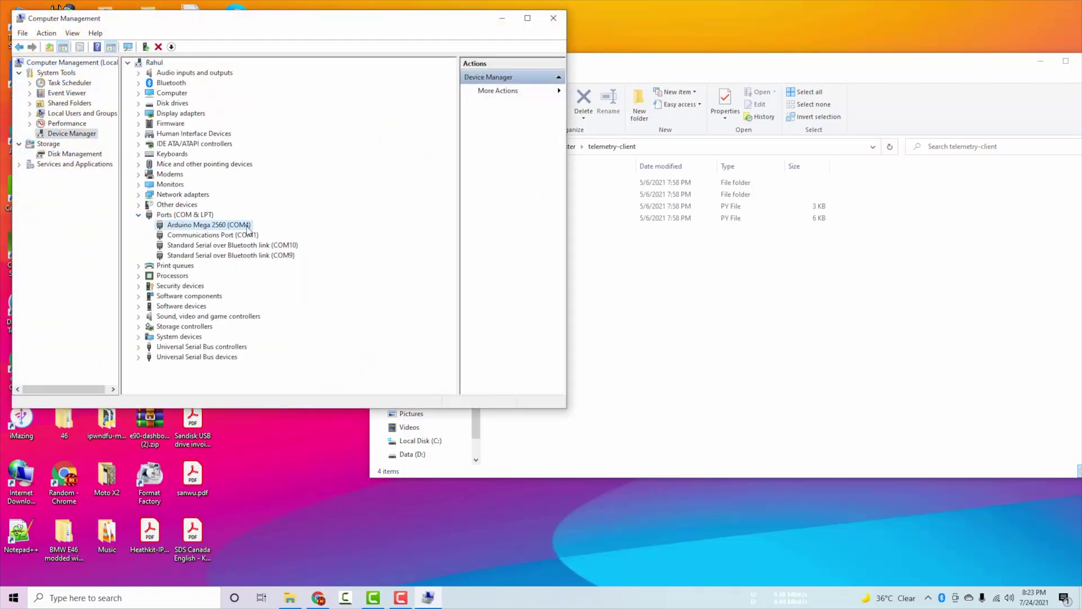
Step: Run telemetry-client.py, connect on COM4, and choose Euro Truck Simulator 2
left_click(551, 17)
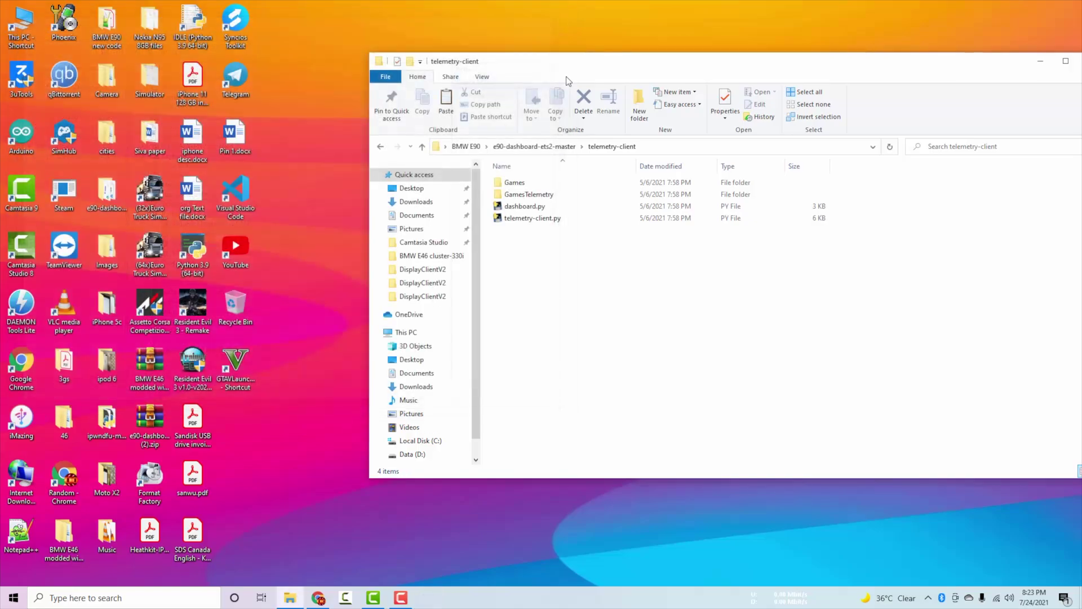
left_click(519, 220)
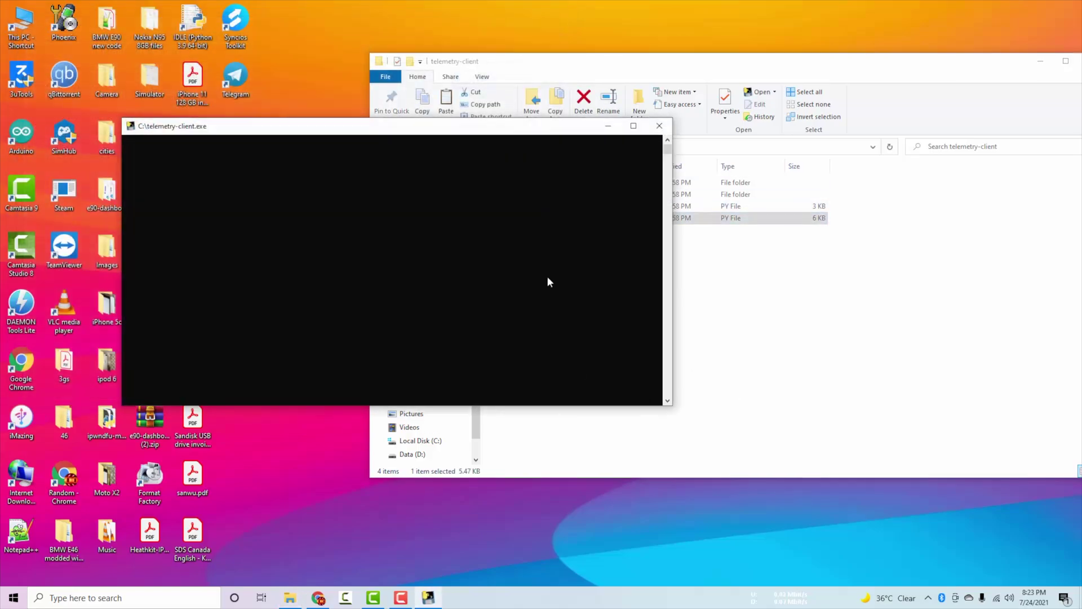
left_click_drag(500, 132, 817, 115)
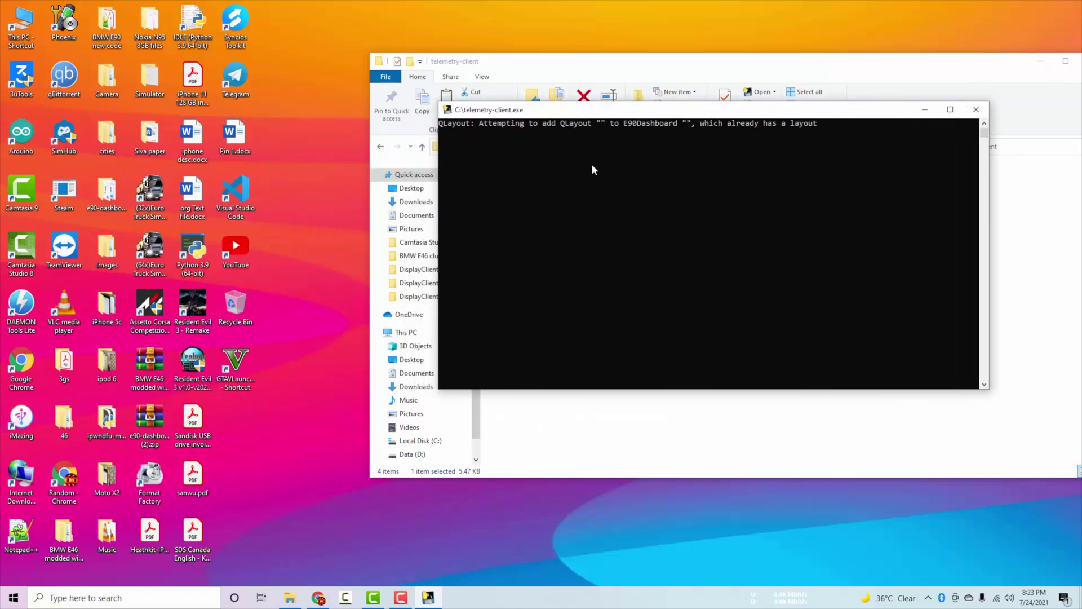
left_click(566, 236)
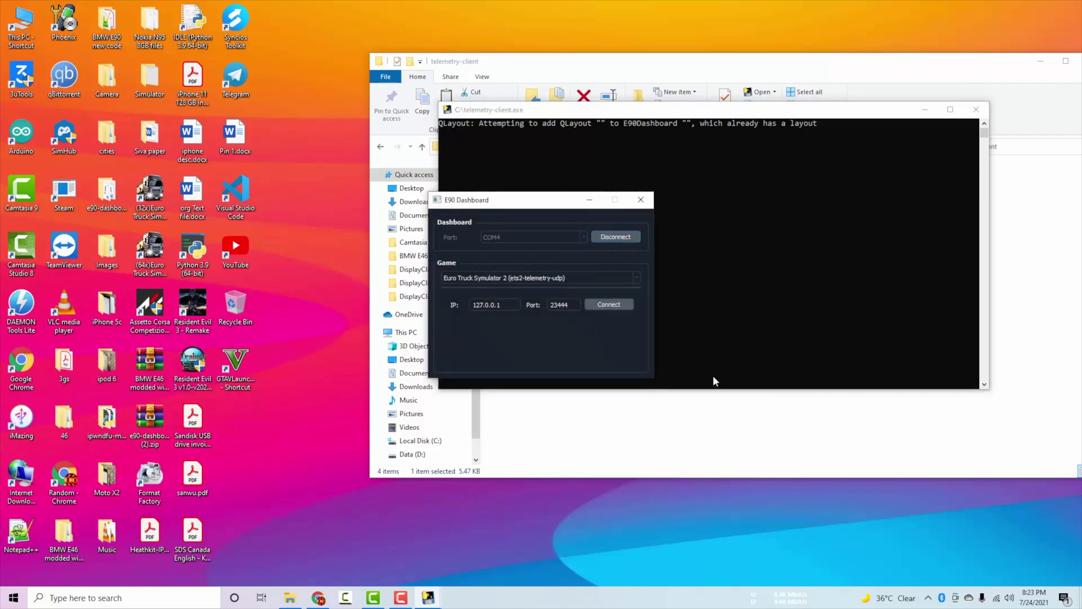
left_click(539, 277)
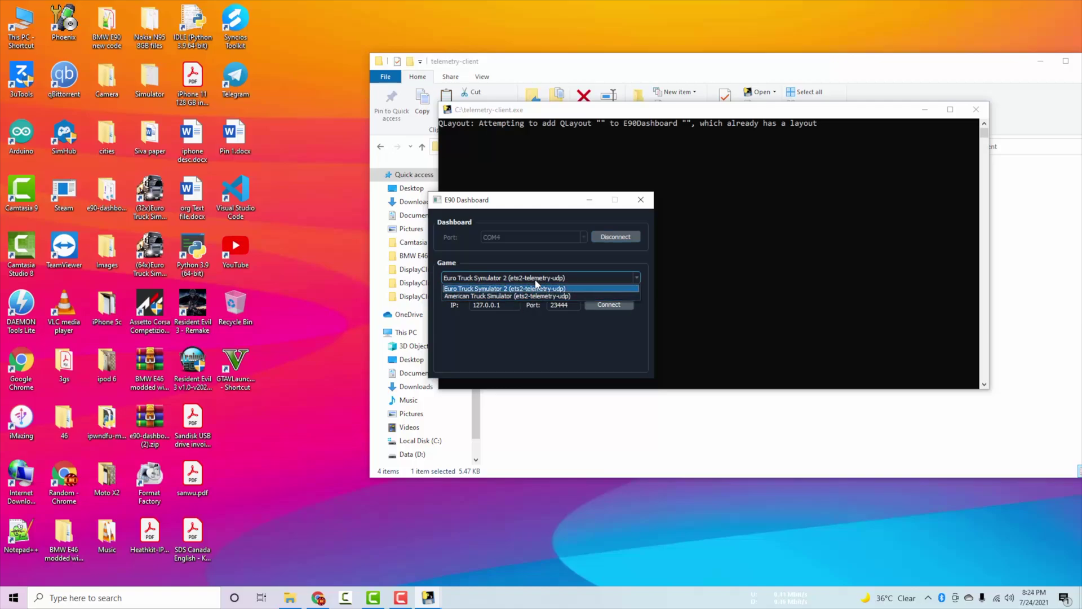
left_click(533, 290)
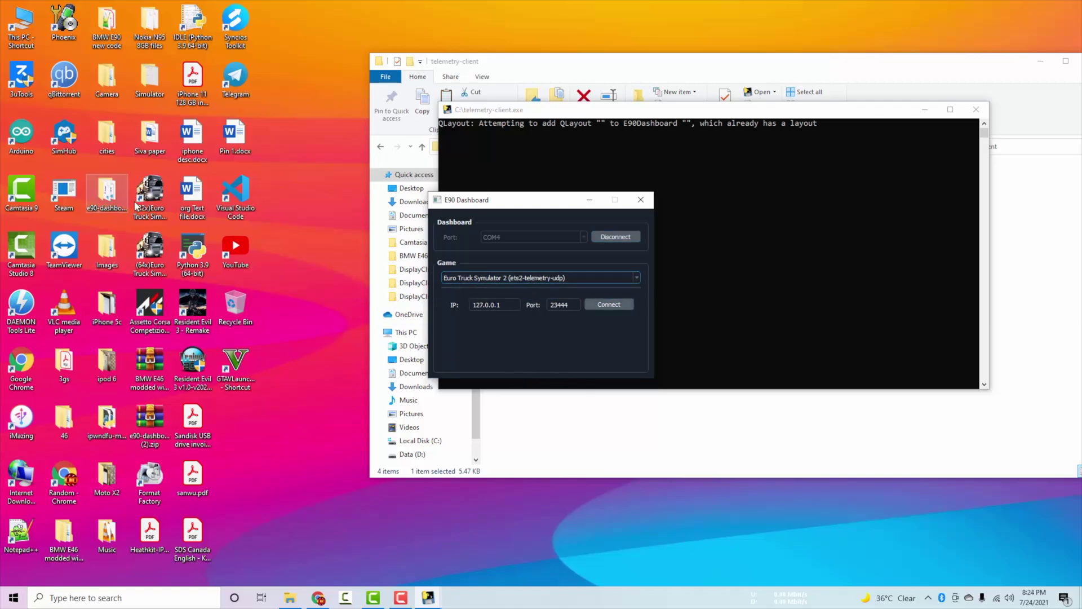
left_click(150, 250)
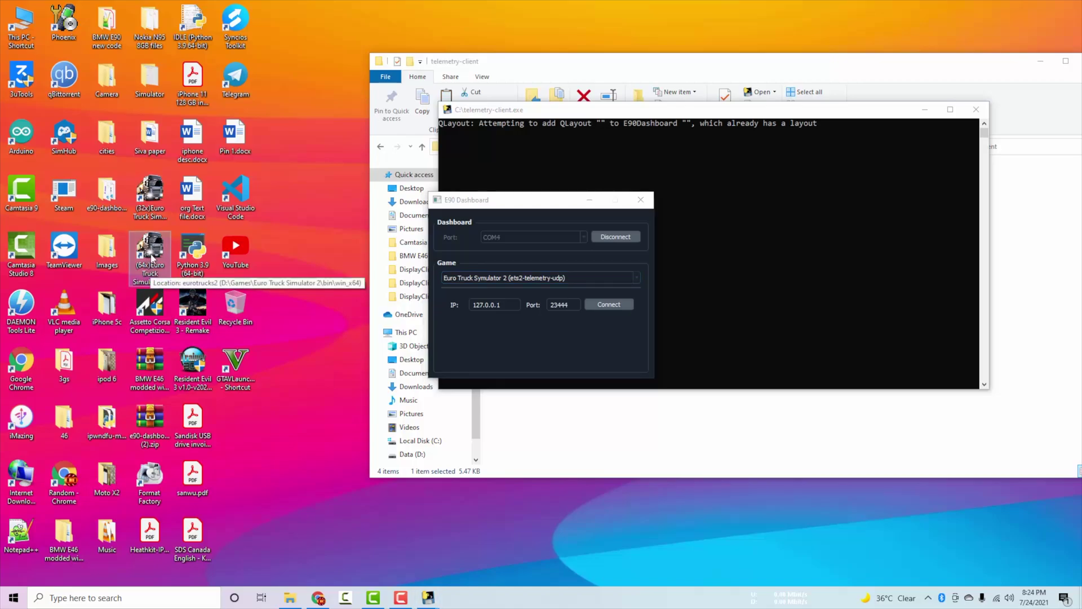
Step: Open the file location of the (64x) Euro Truck Simulator 2 desktop shortcut
right_click(149, 264)
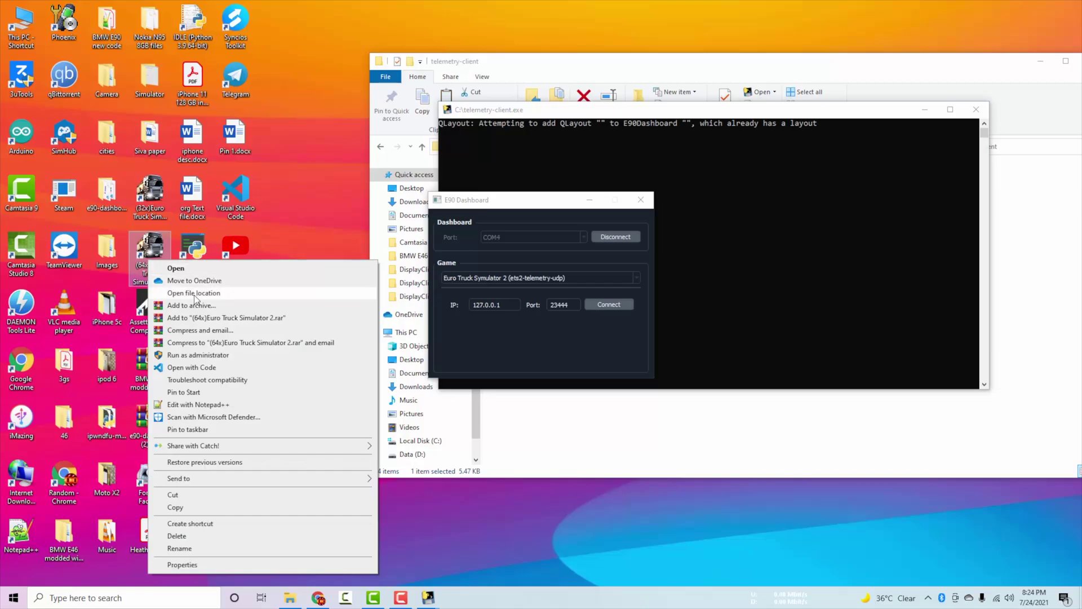
left_click(165, 293)
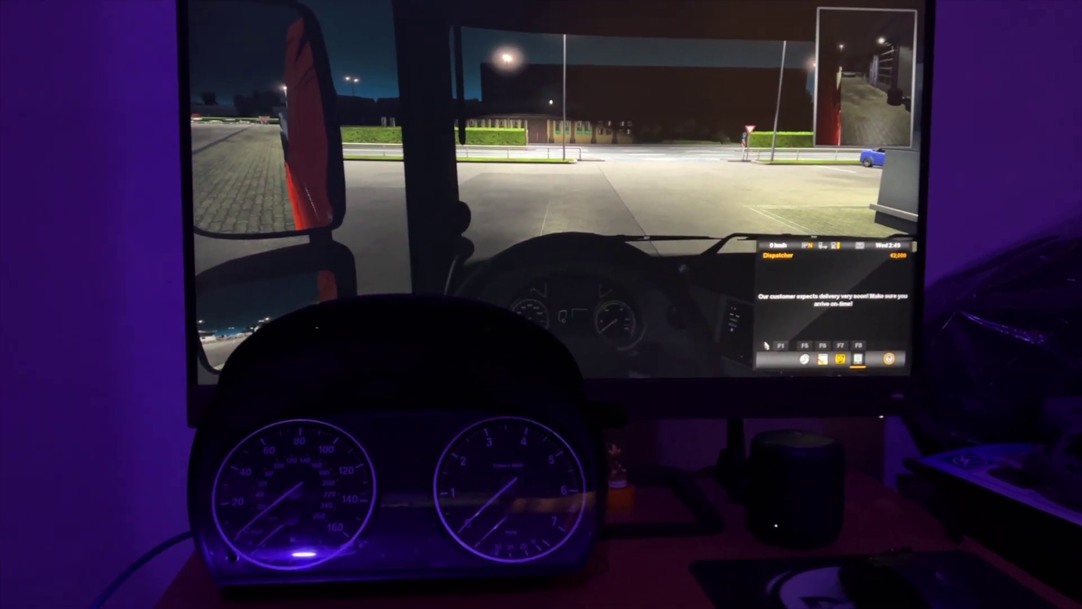
Step: Exit via the Windows security screen, return to the game, and switch on the electrics with E
key("ctrl+alt+Delete")
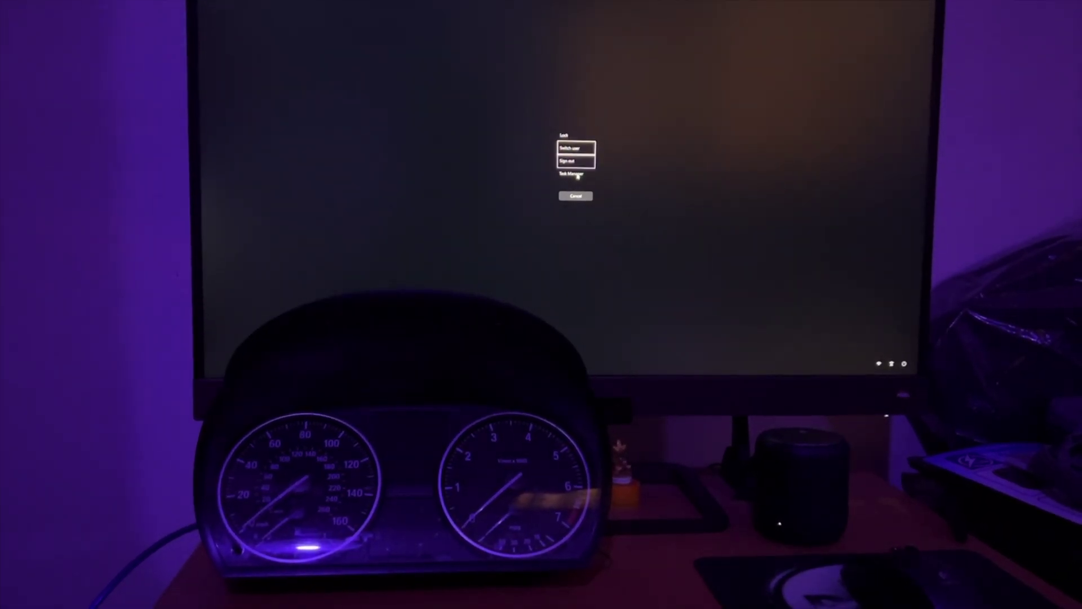
left_click(573, 174)
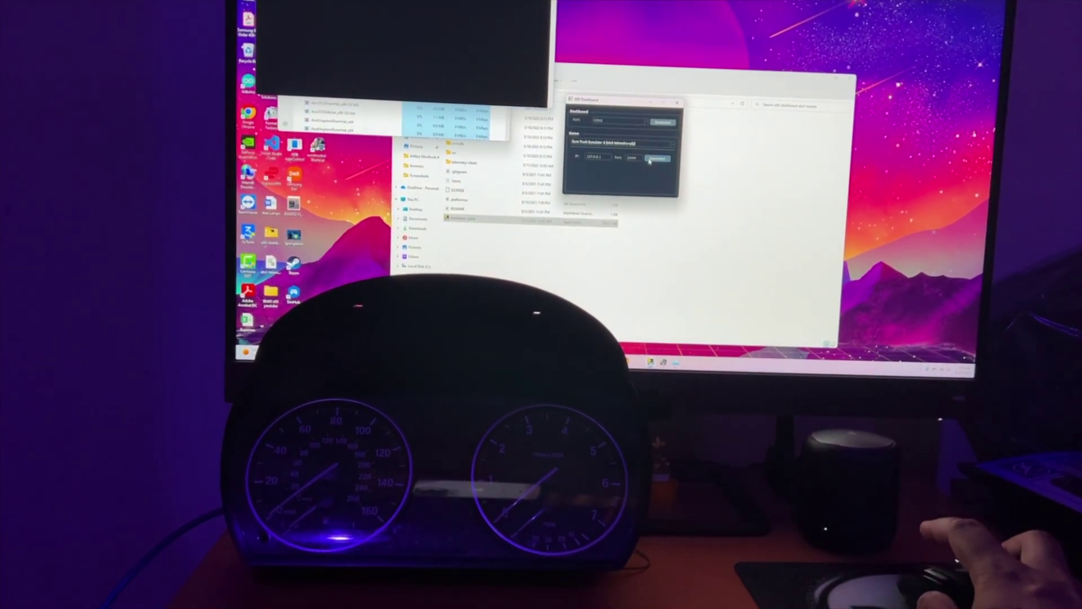
key("alt+Tab")
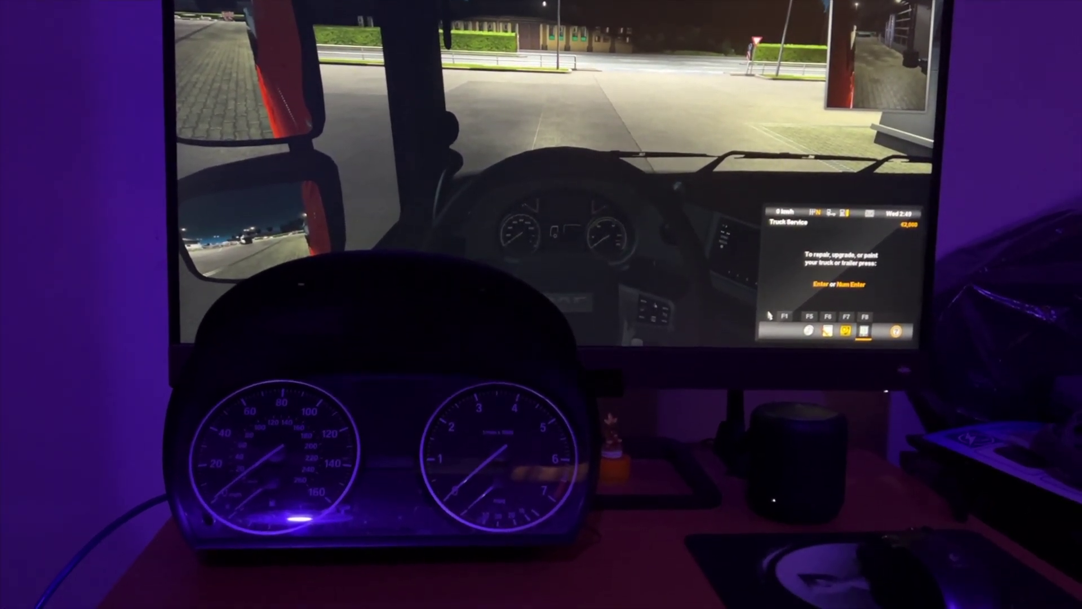
key("e")
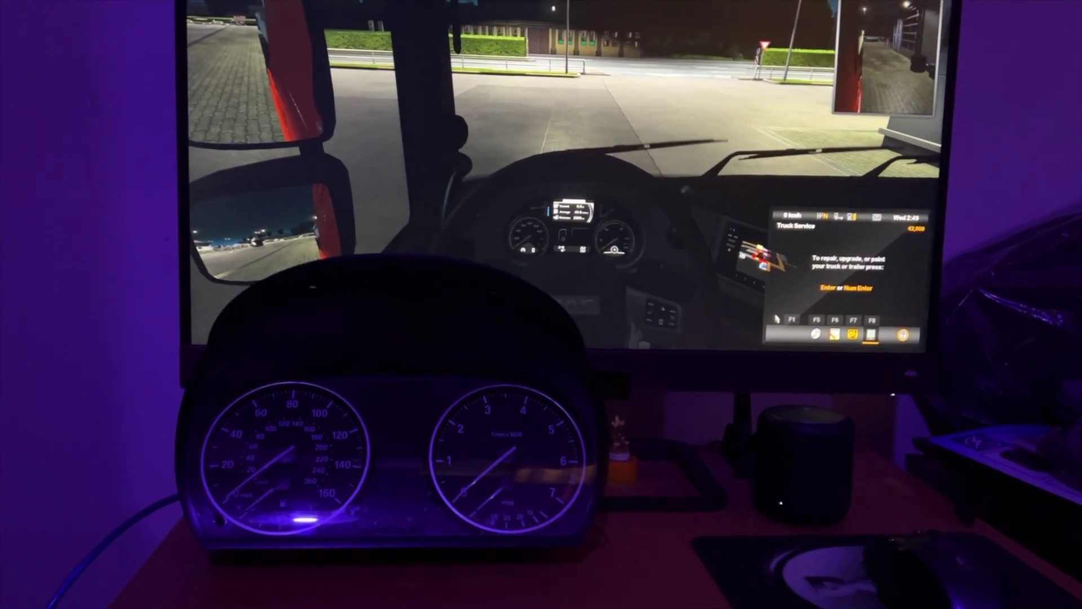